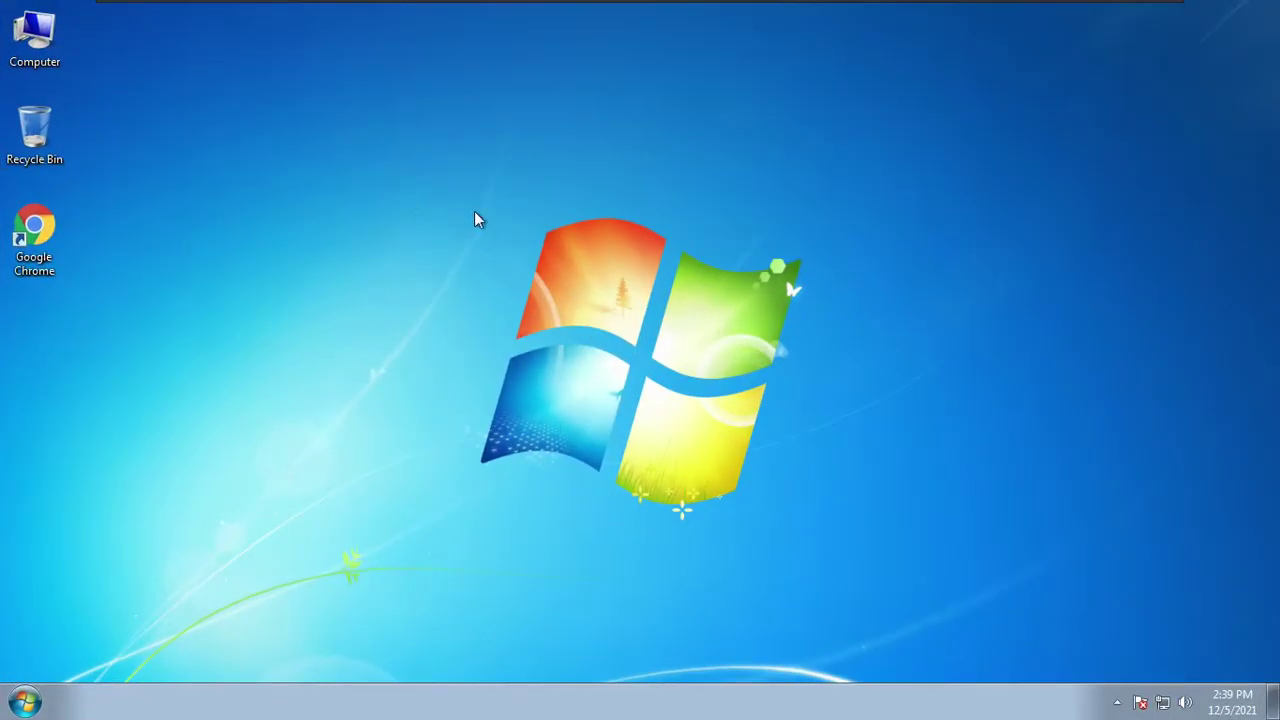
- Open drive New Volume (E:) and its text document to view the contents, then return to the Computer drive list
double_click(34, 35)
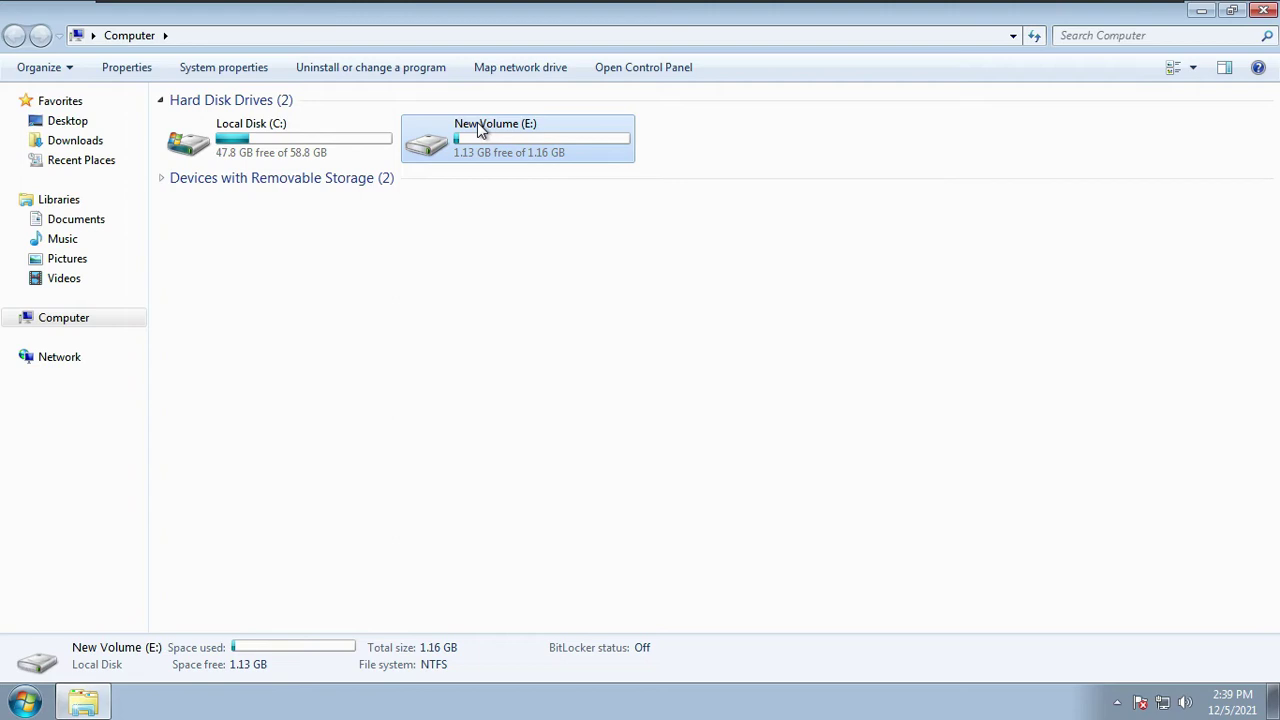
double_click(483, 130)
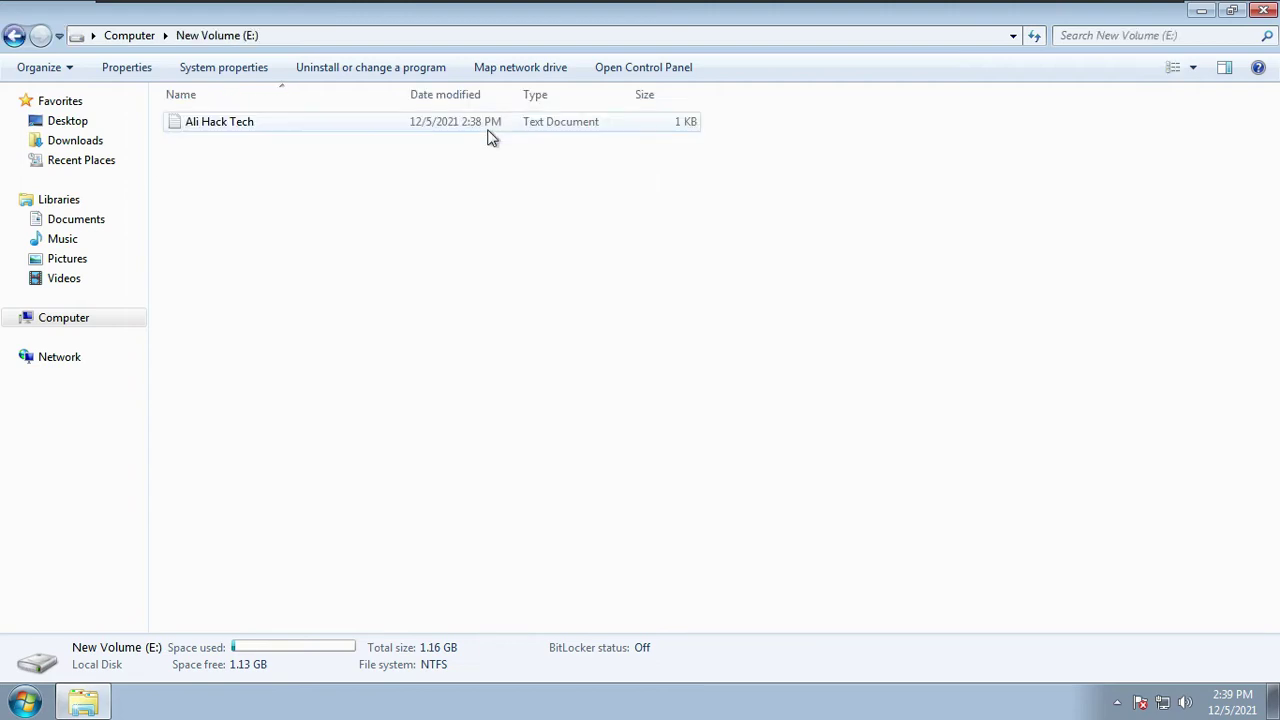
double_click(278, 126)
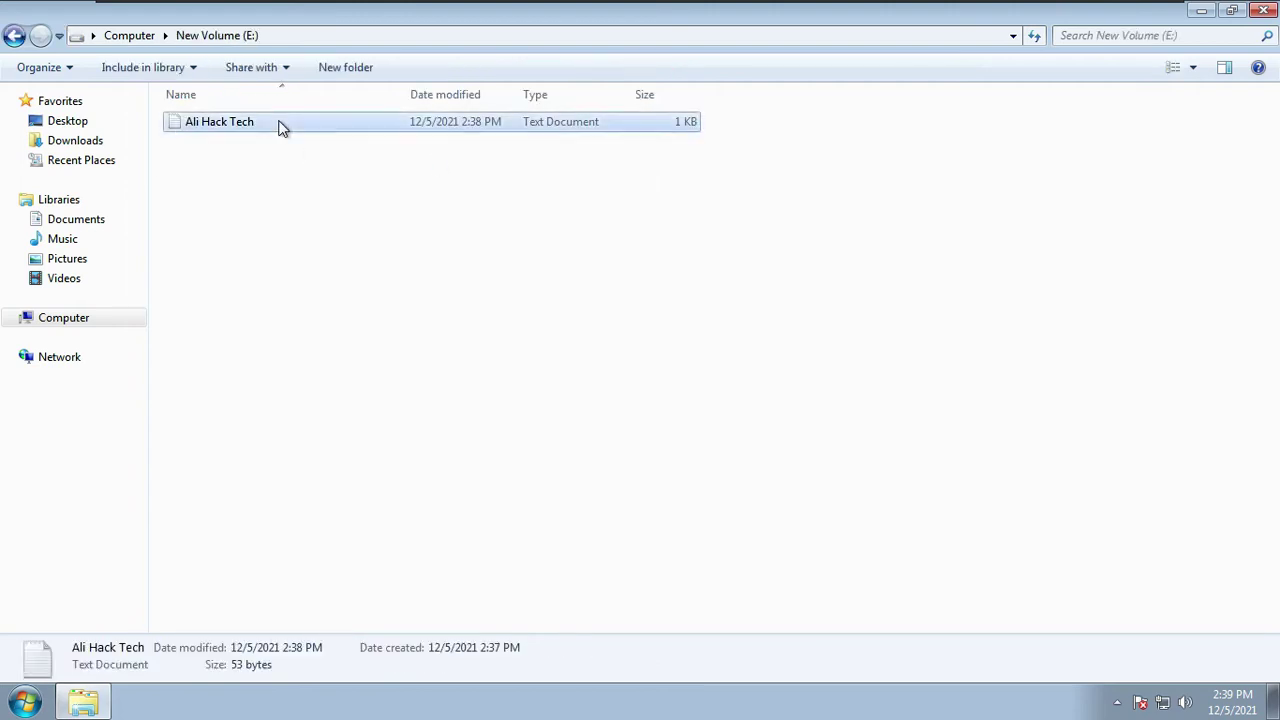
click(1060, 136)
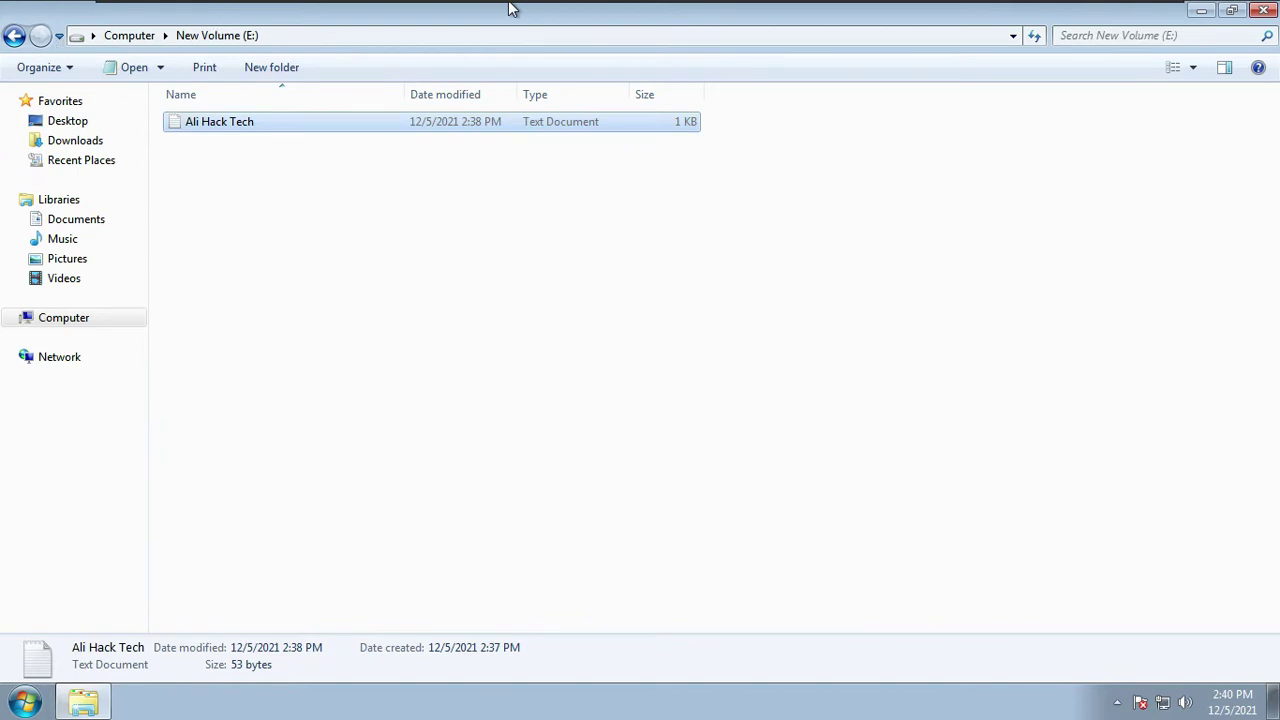
click(14, 35)
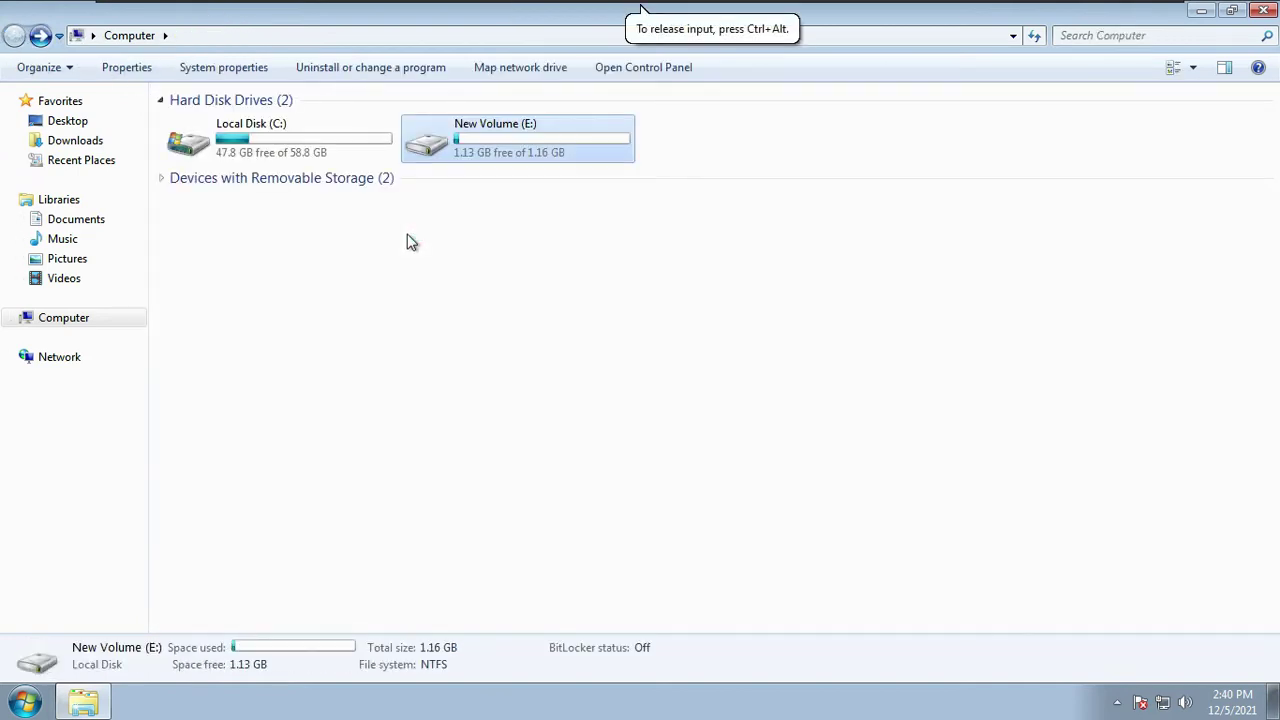
- Turn on BitLocker for New Volume (E:), choosing password unlocking and entering and confirming the drive password
right_click(491, 127)
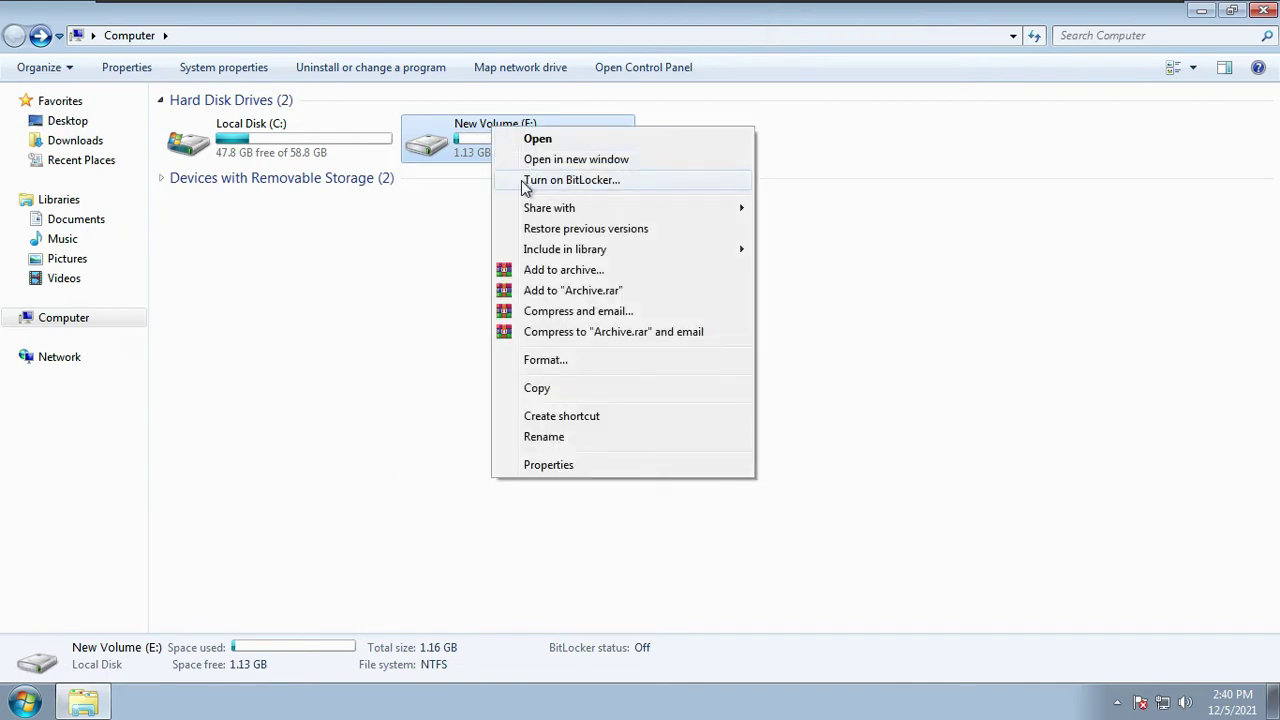
click(619, 185)
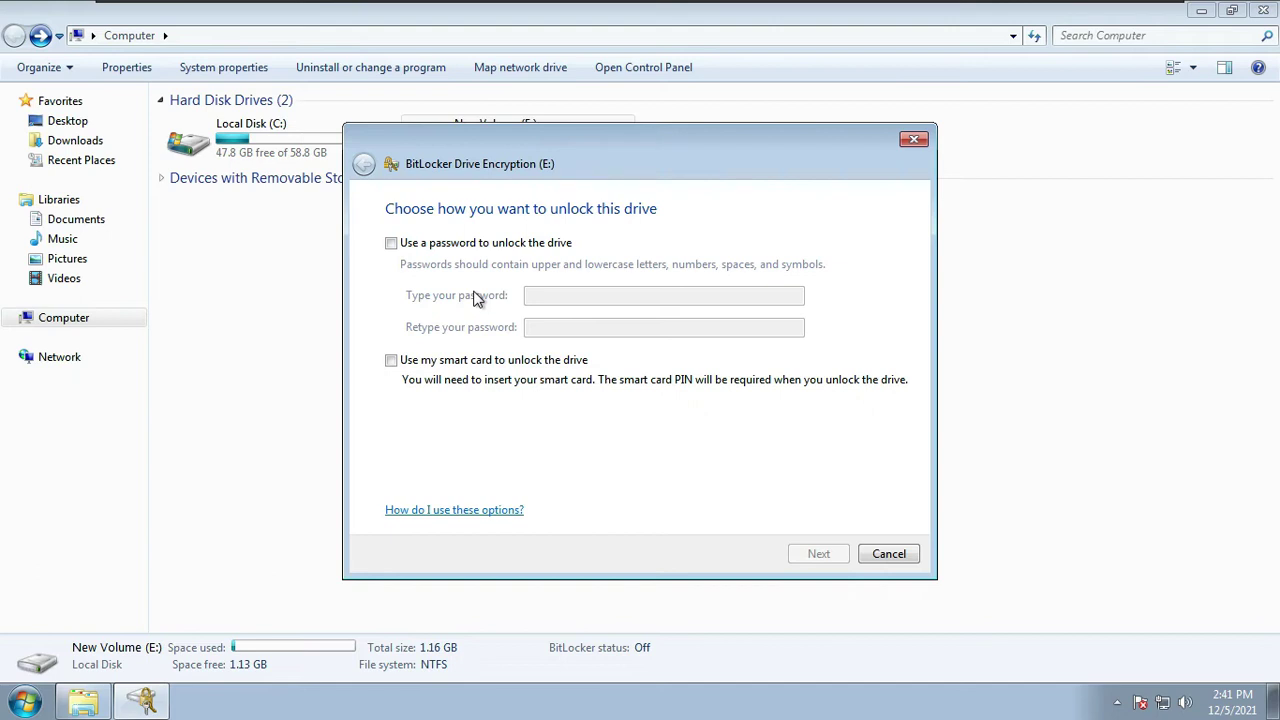
click(391, 244)
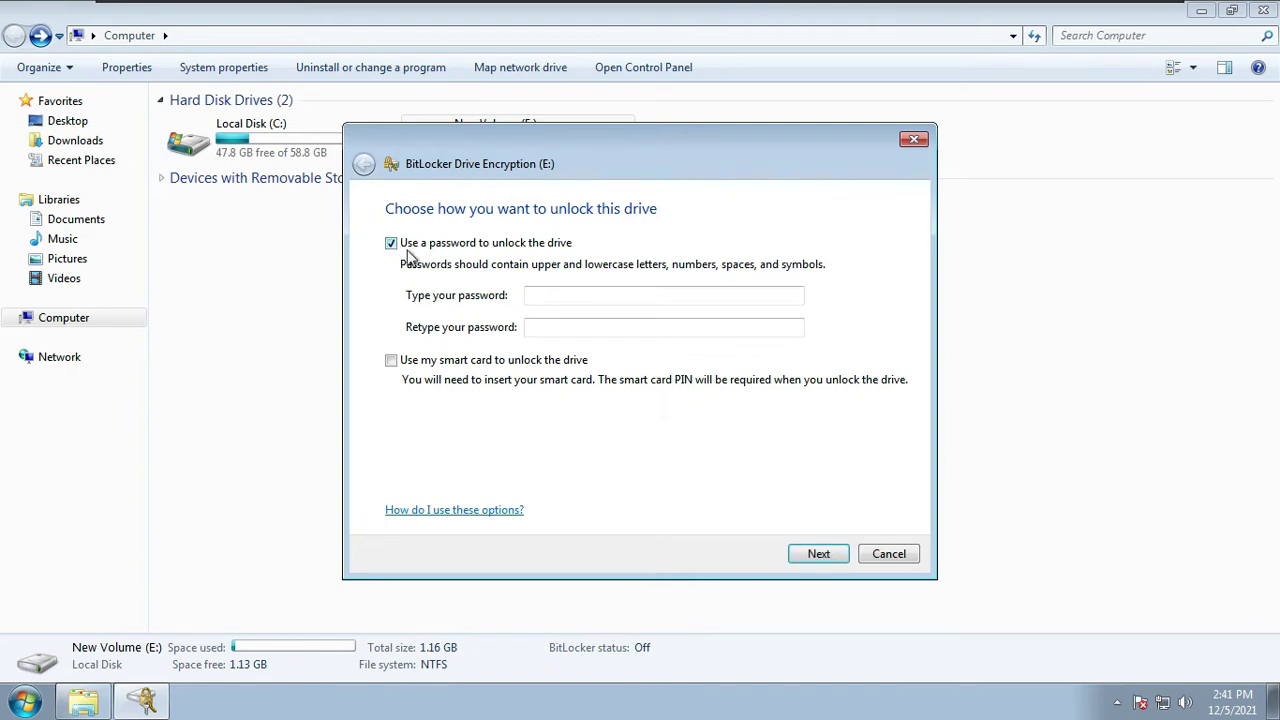
click(564, 290)
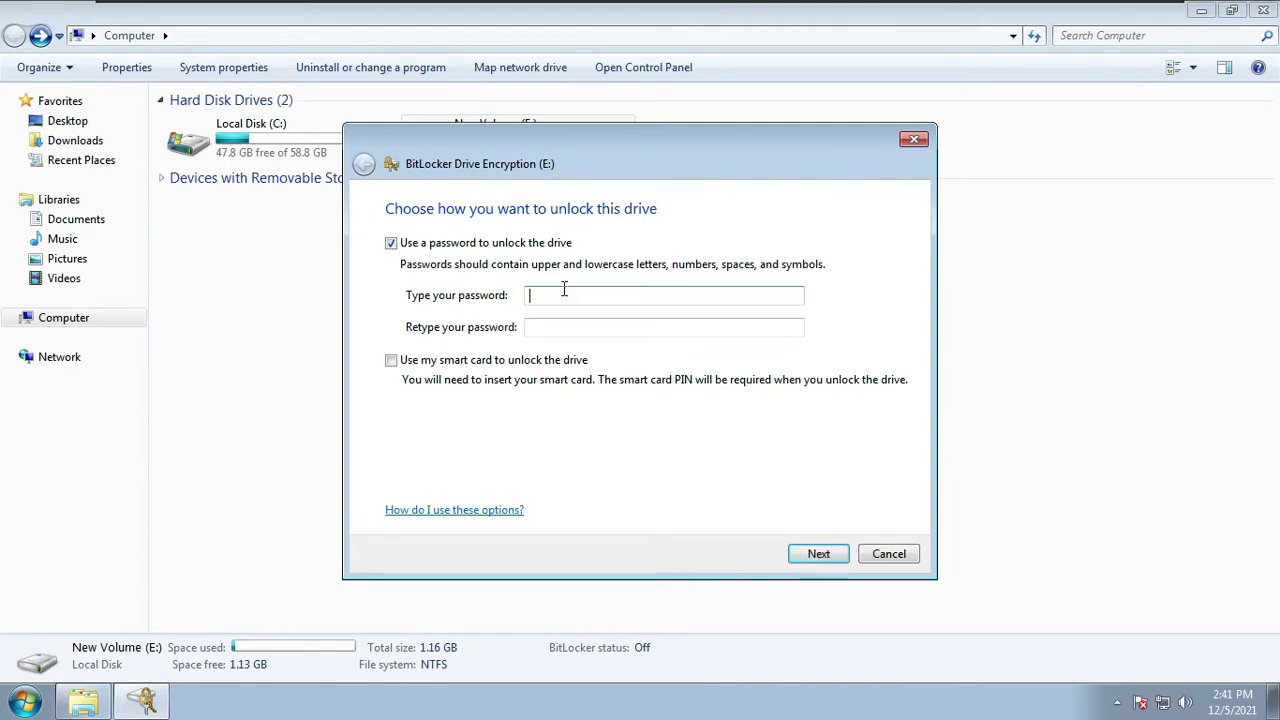
text(•••••••••)
click(645, 334)
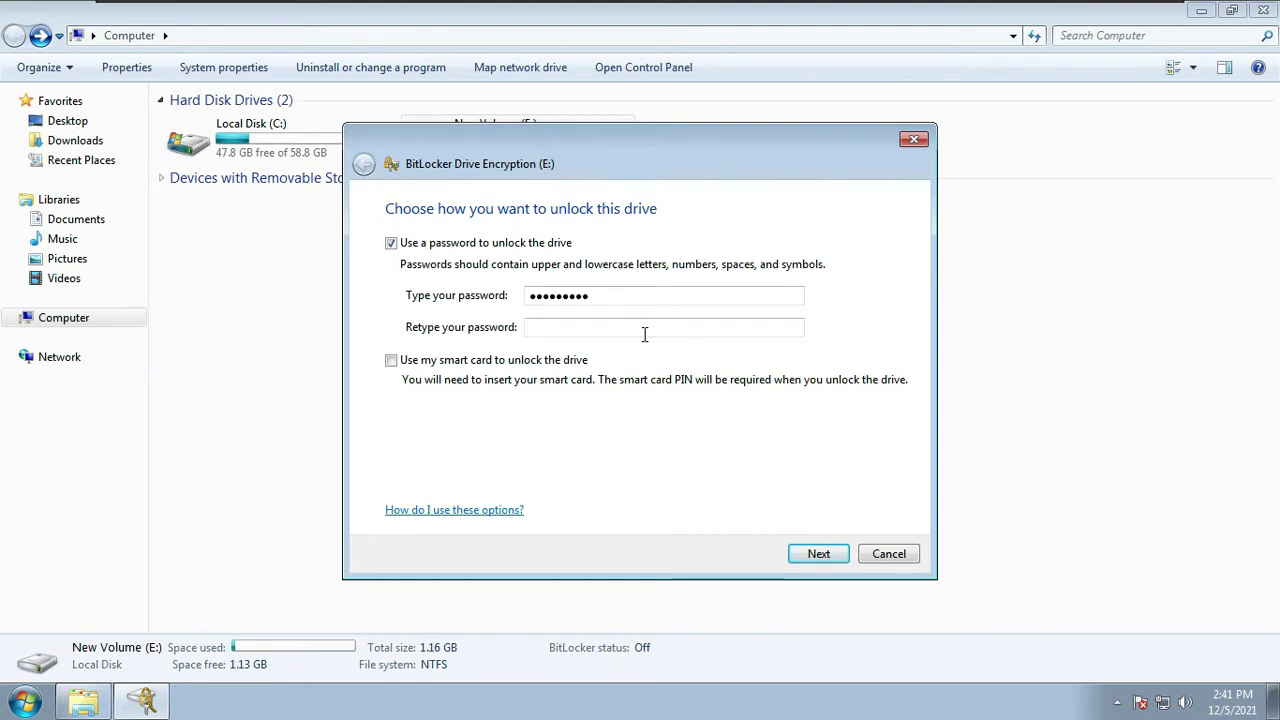
text(•••••••••)
click(815, 554)
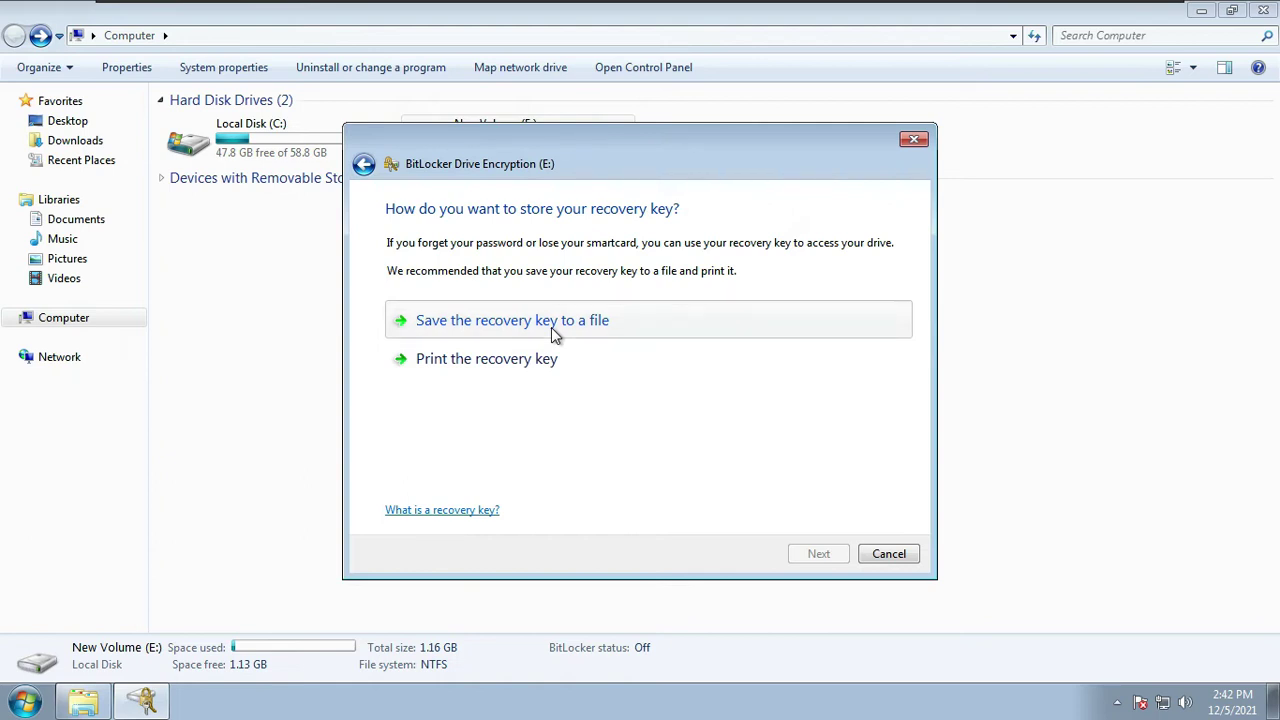
- Save the BitLocker recovery key as a text file on the Desktop, accepting storage on this computer
click(555, 334)
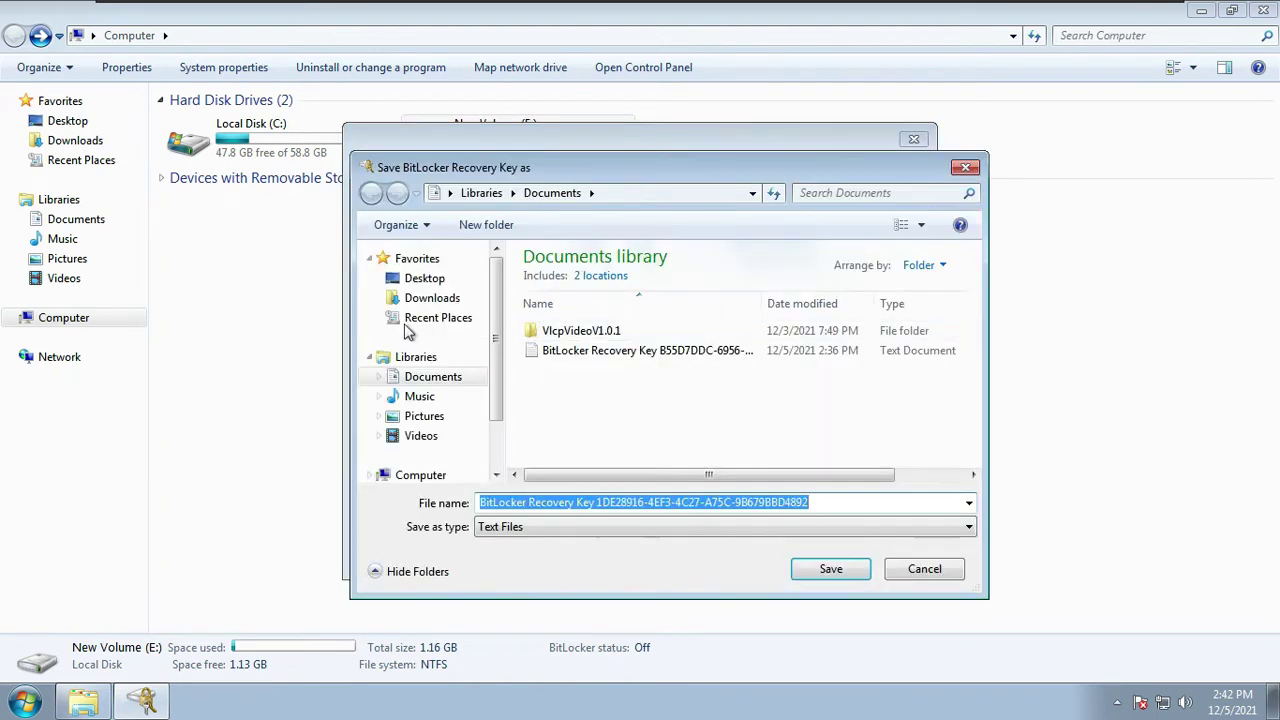
click(426, 282)
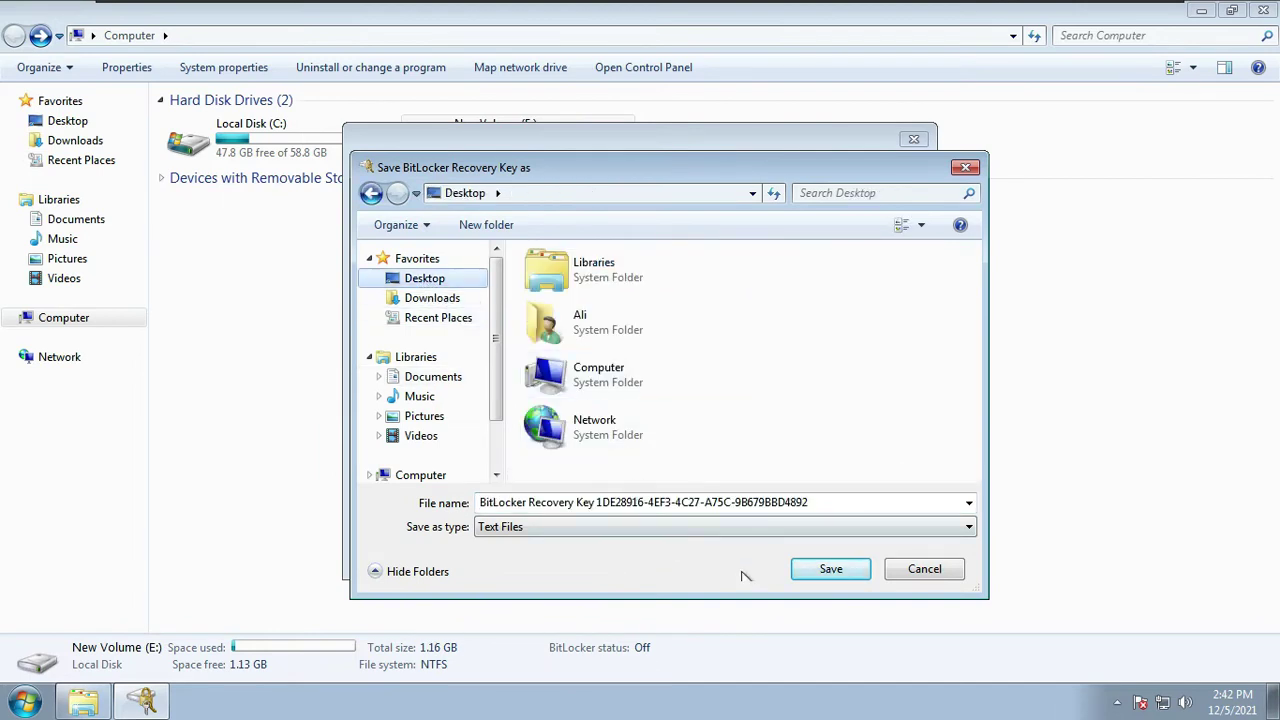
click(850, 572)
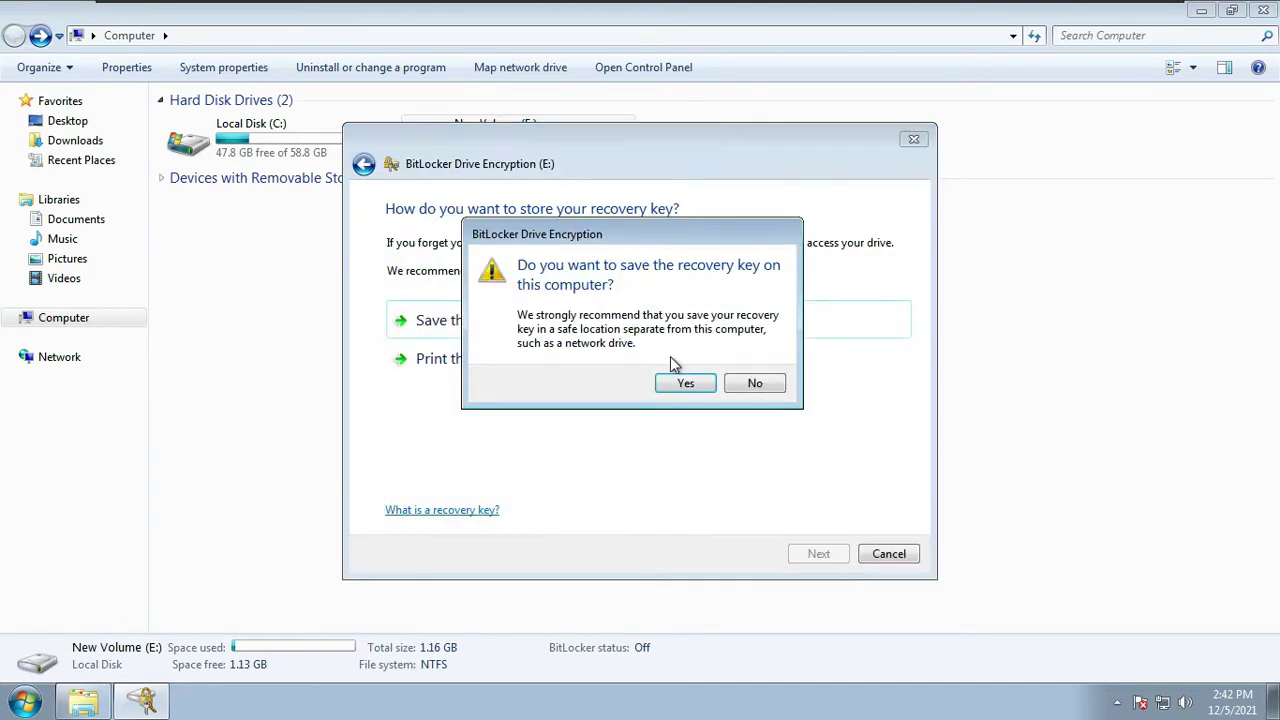
click(686, 386)
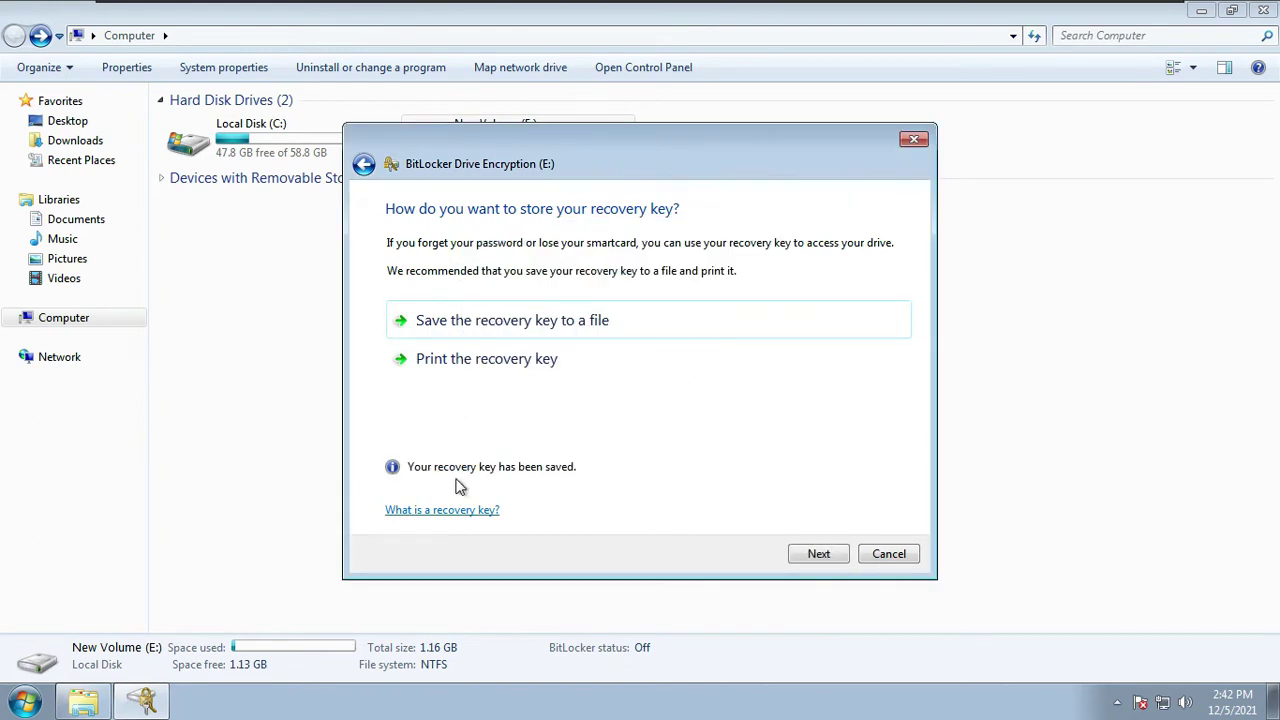
- Start encrypting drive E: and dismiss the completion notice
click(820, 554)
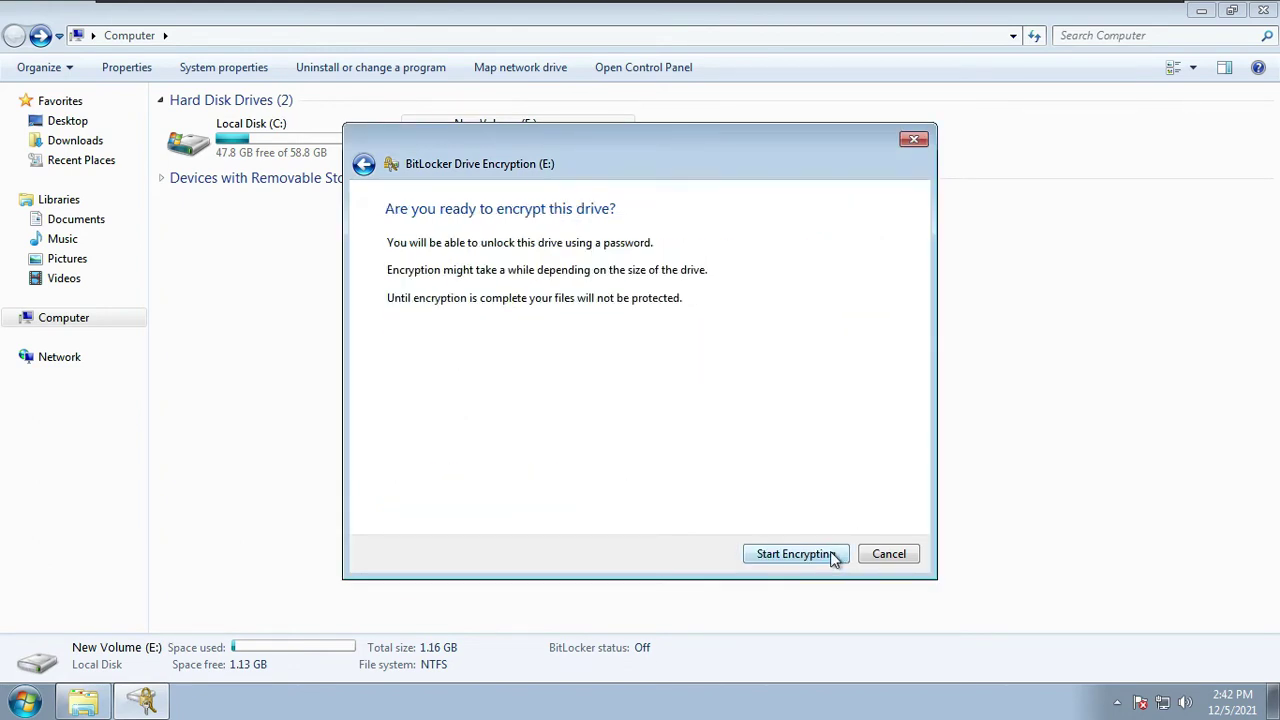
click(815, 556)
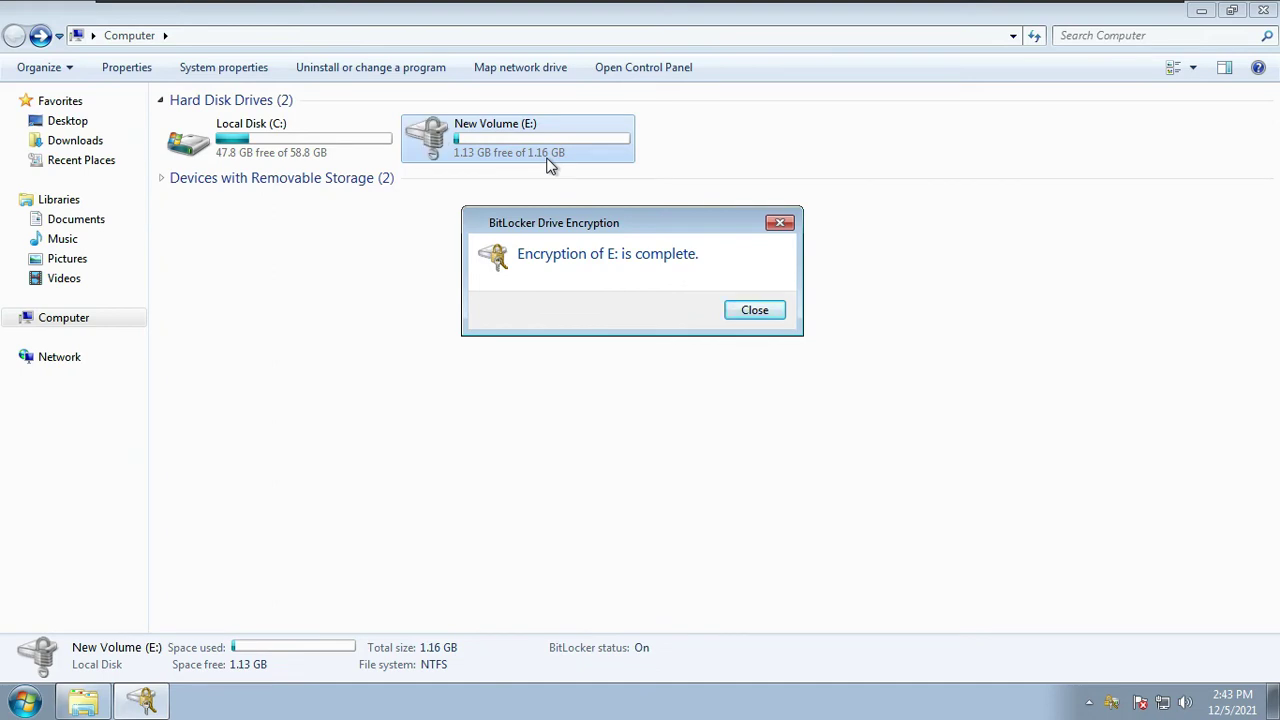
click(757, 311)
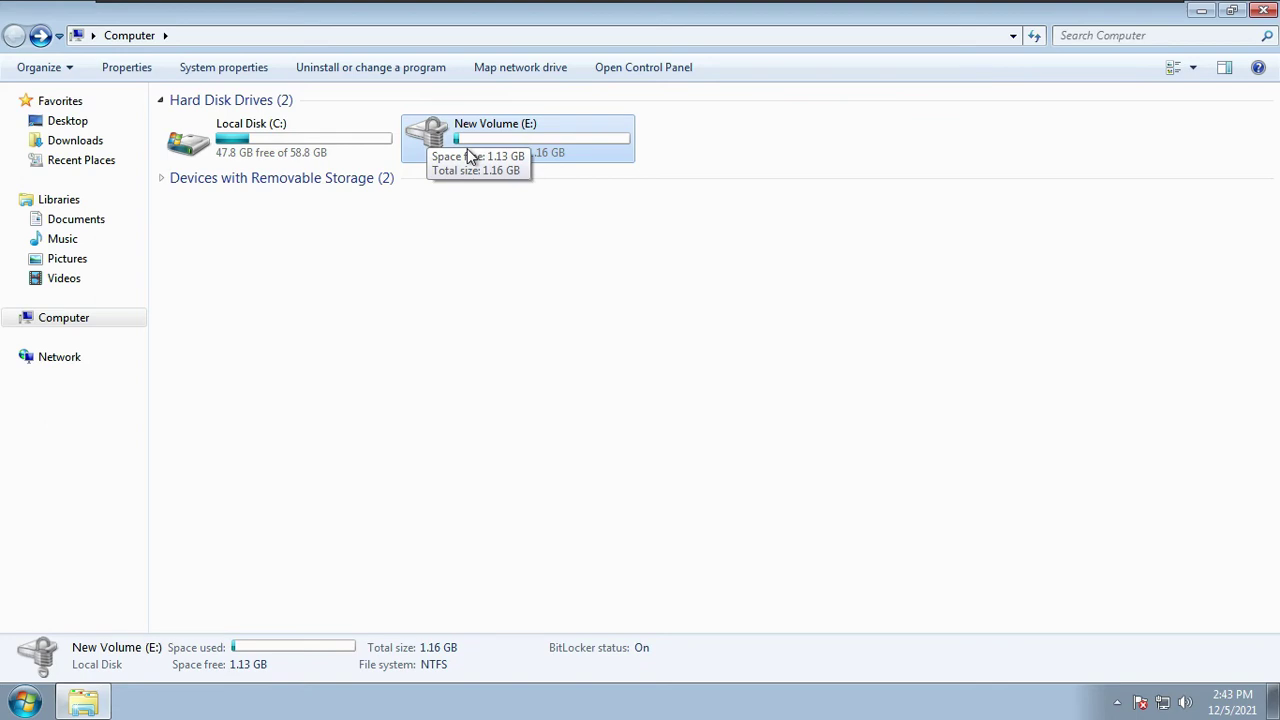
- Close the Computer window and restart Windows
click(1263, 10)
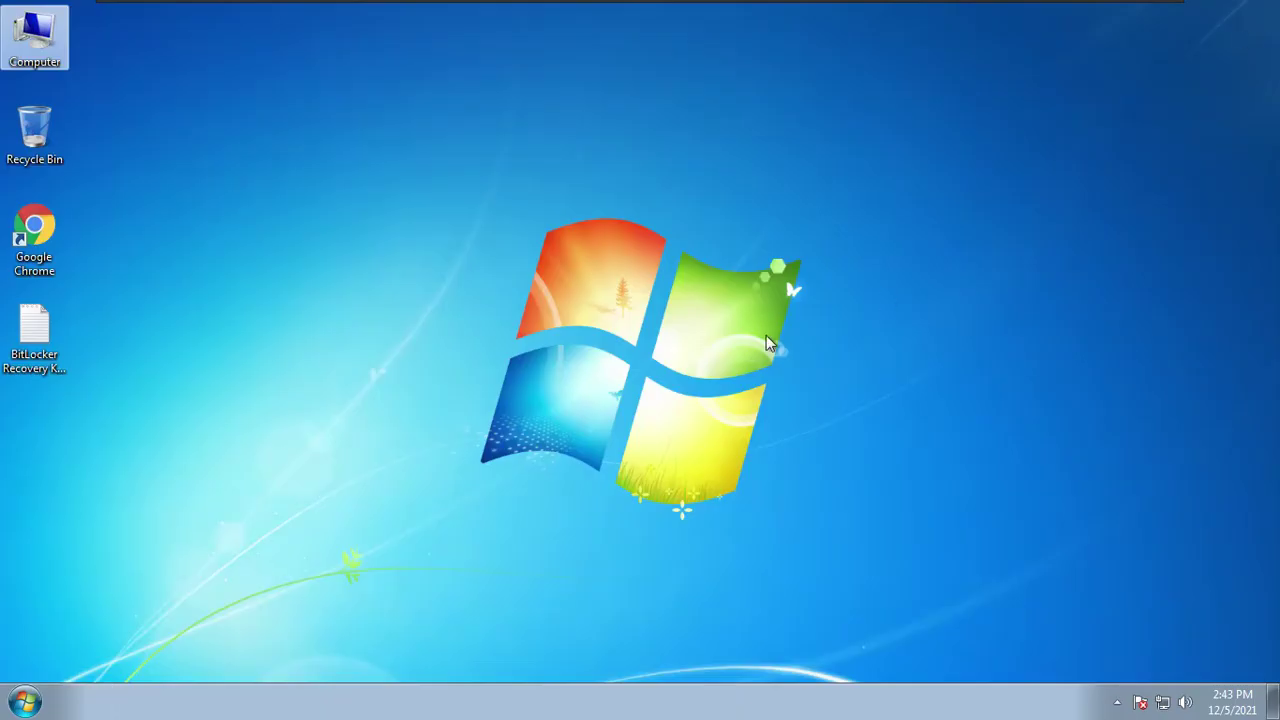
click(24, 702)
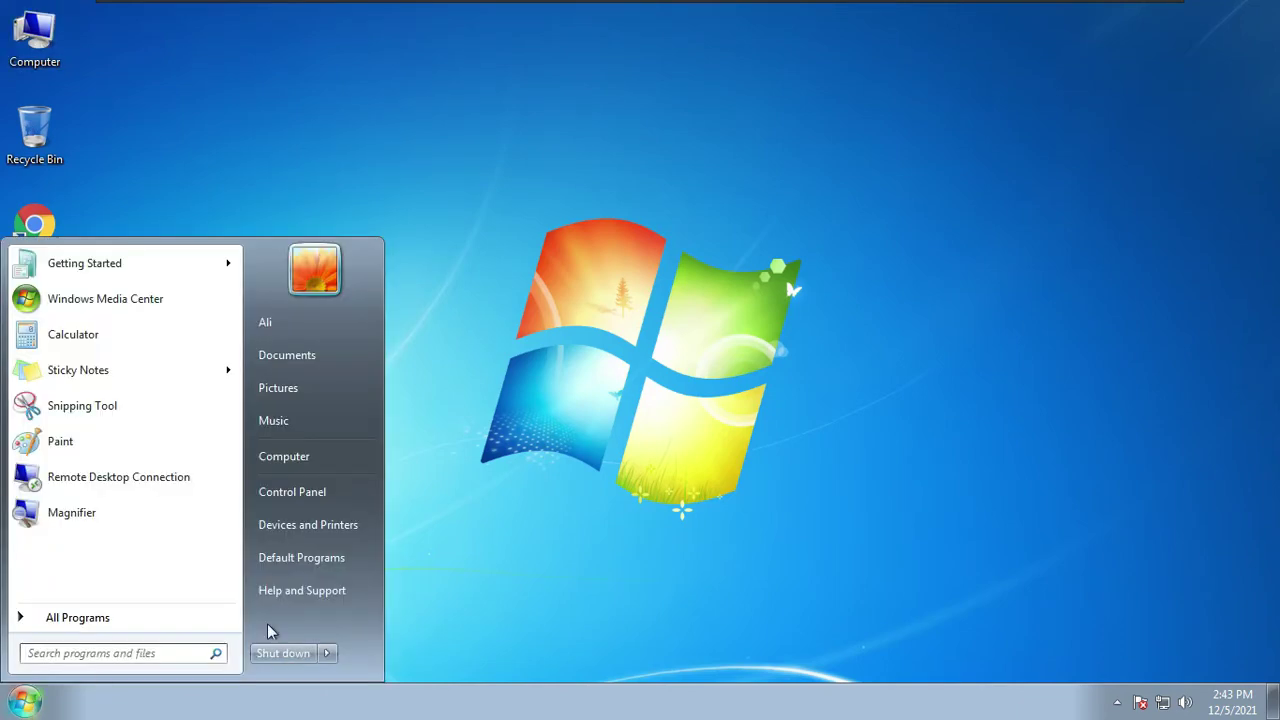
click(326, 654)
click(377, 614)
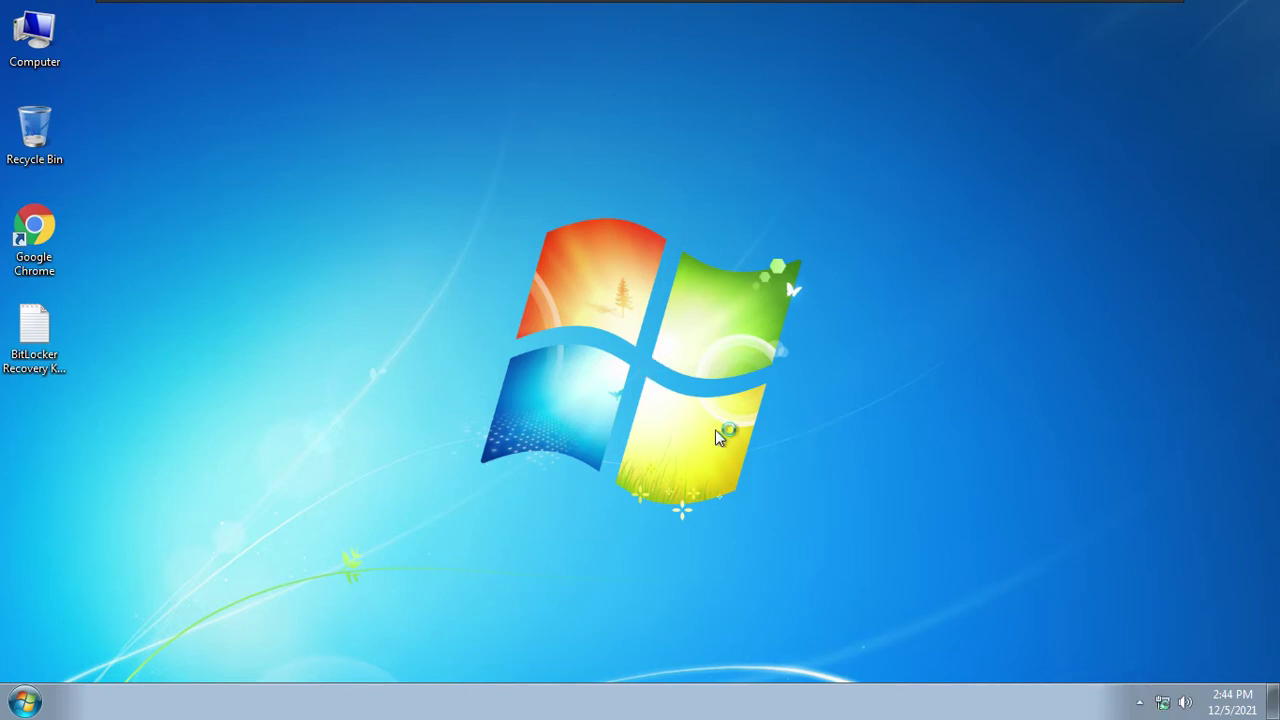
- Open Computer and unlock the BitLocker-protected drive E: by entering the drive password
click(33, 38)
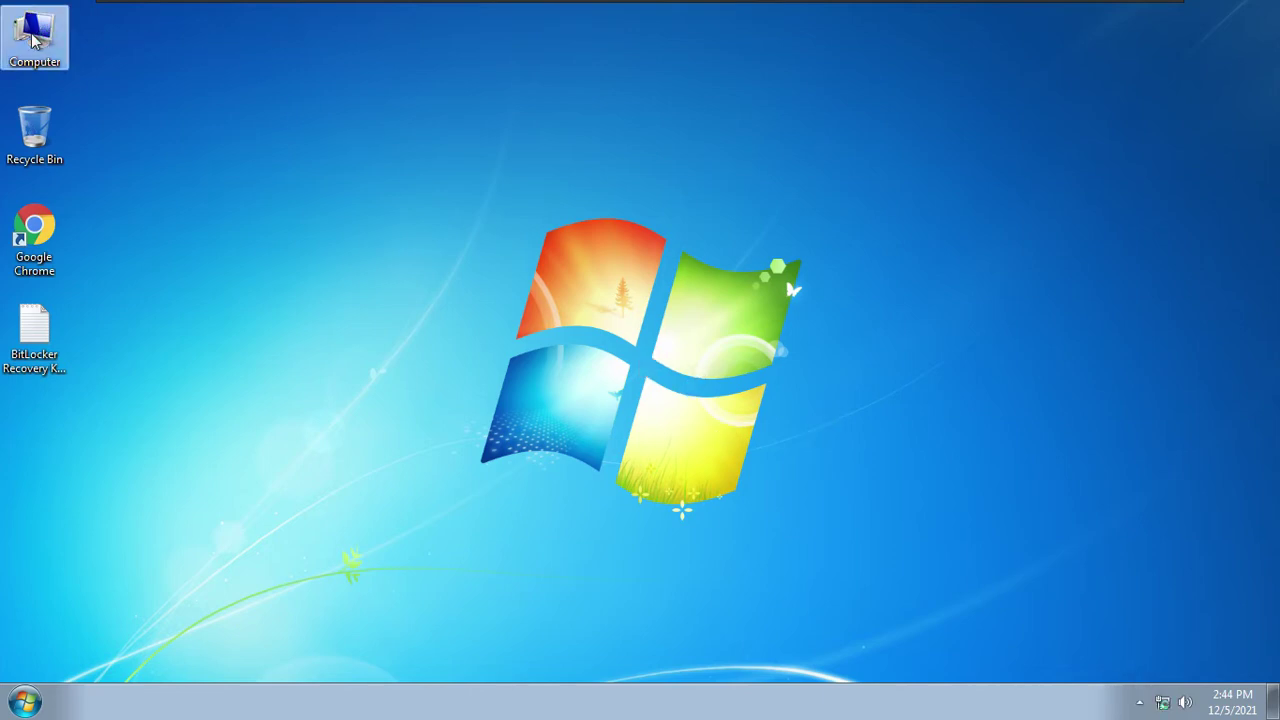
double_click(33, 38)
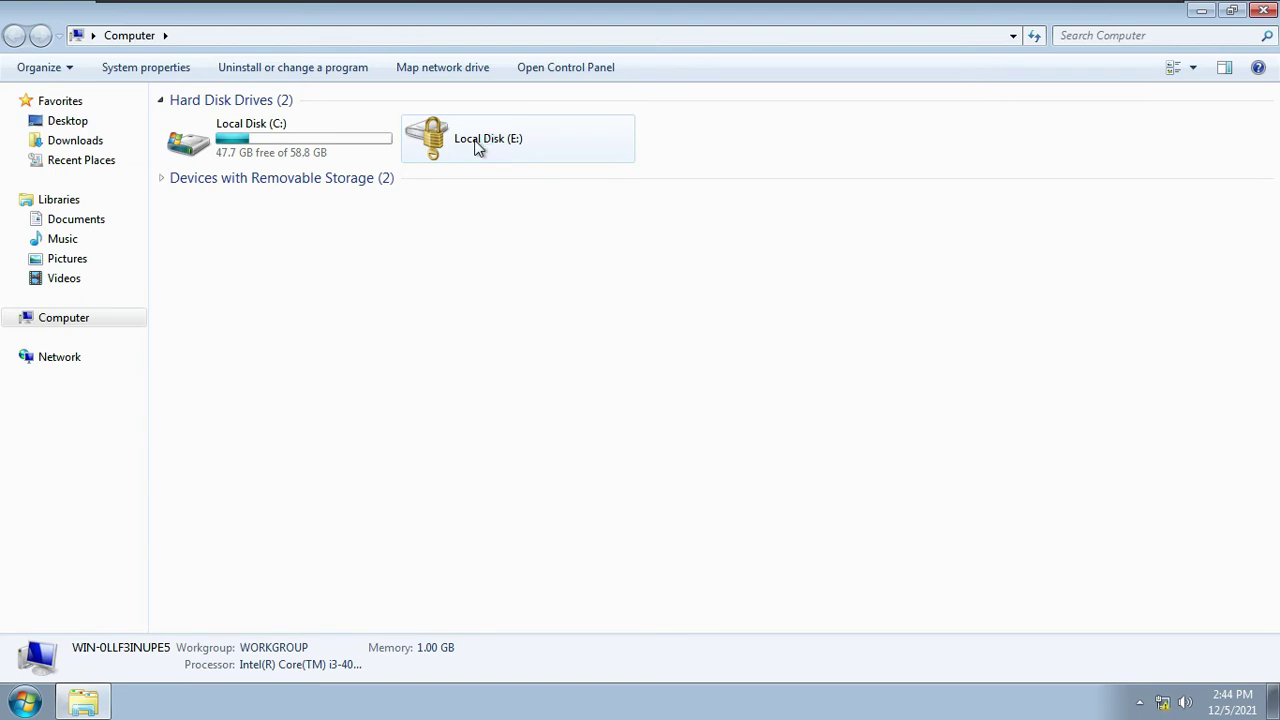
click(478, 146)
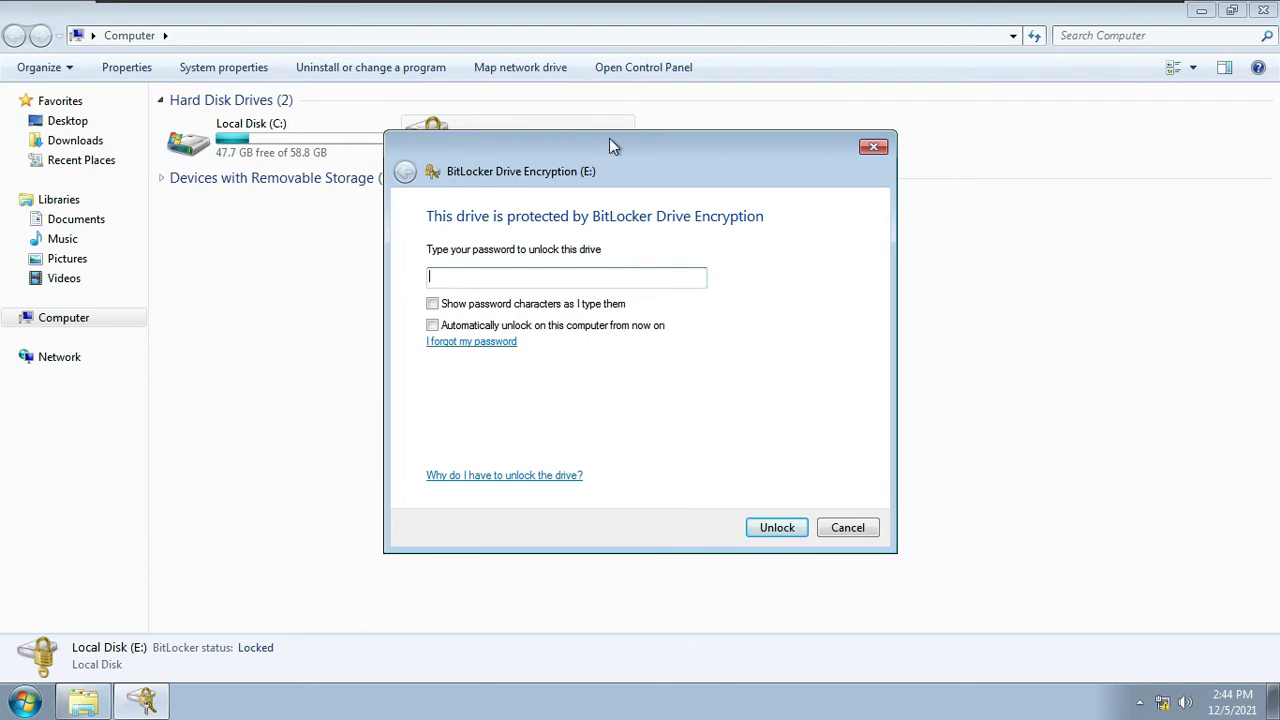
text(*********)
key(Return)
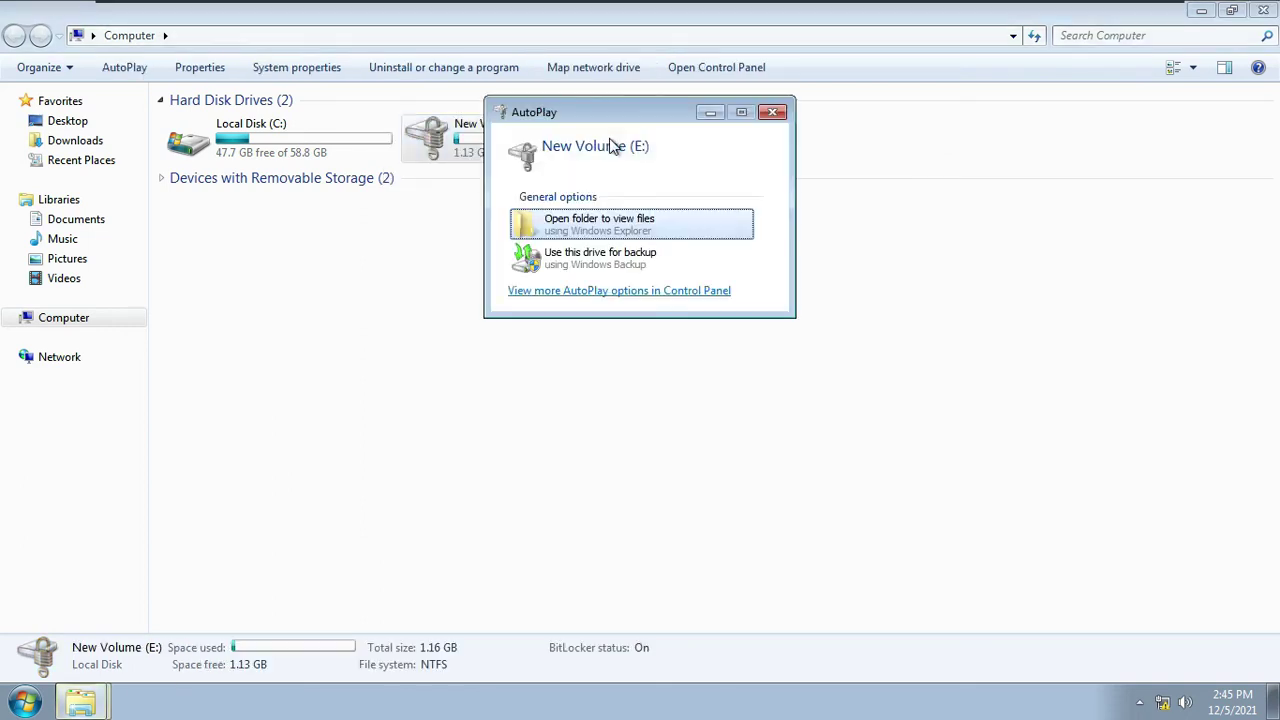
- Dismiss AutoPlay, look at the text document on the unlocked drive E:, and return to the drive list
click(773, 112)
double_click(500, 150)
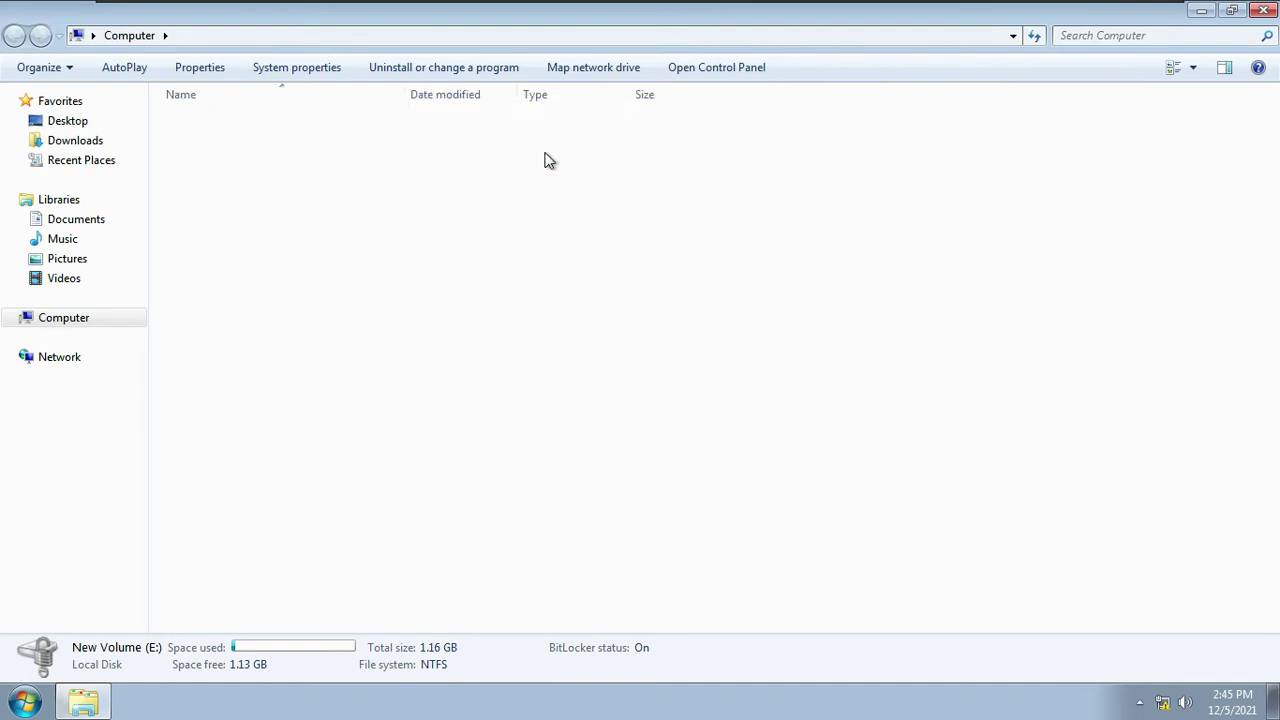
click(425, 121)
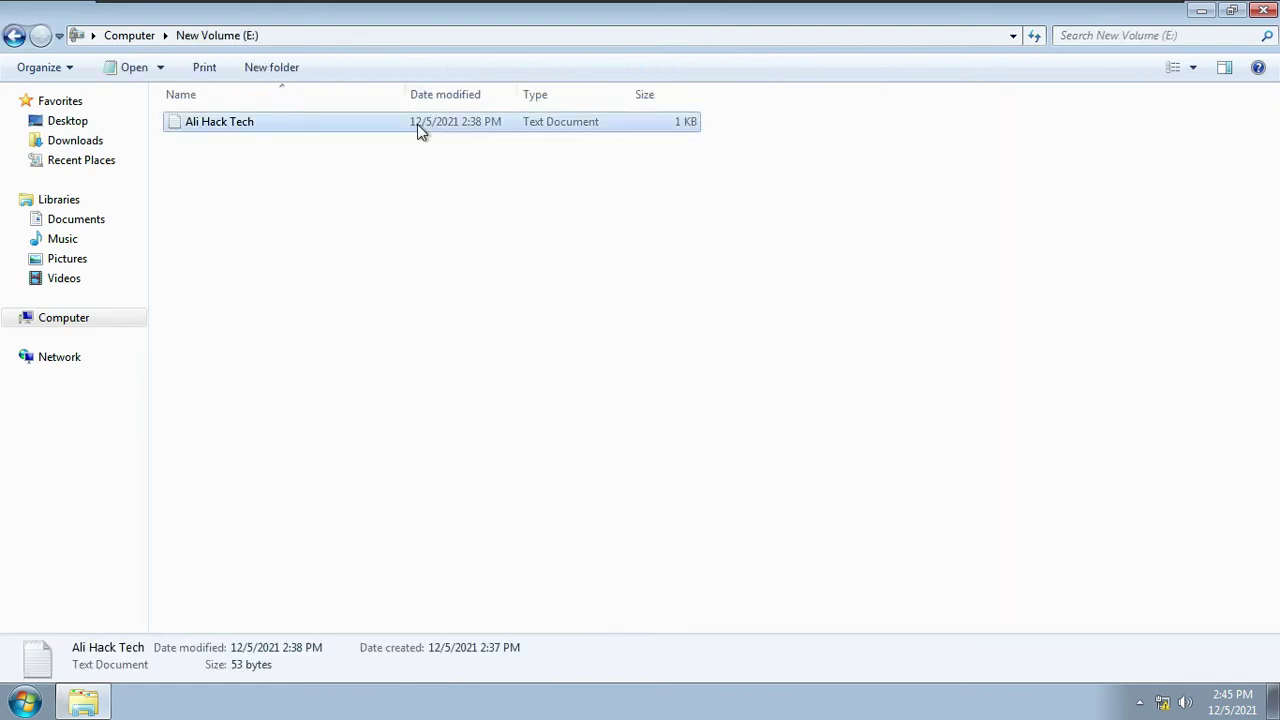
click(14, 37)
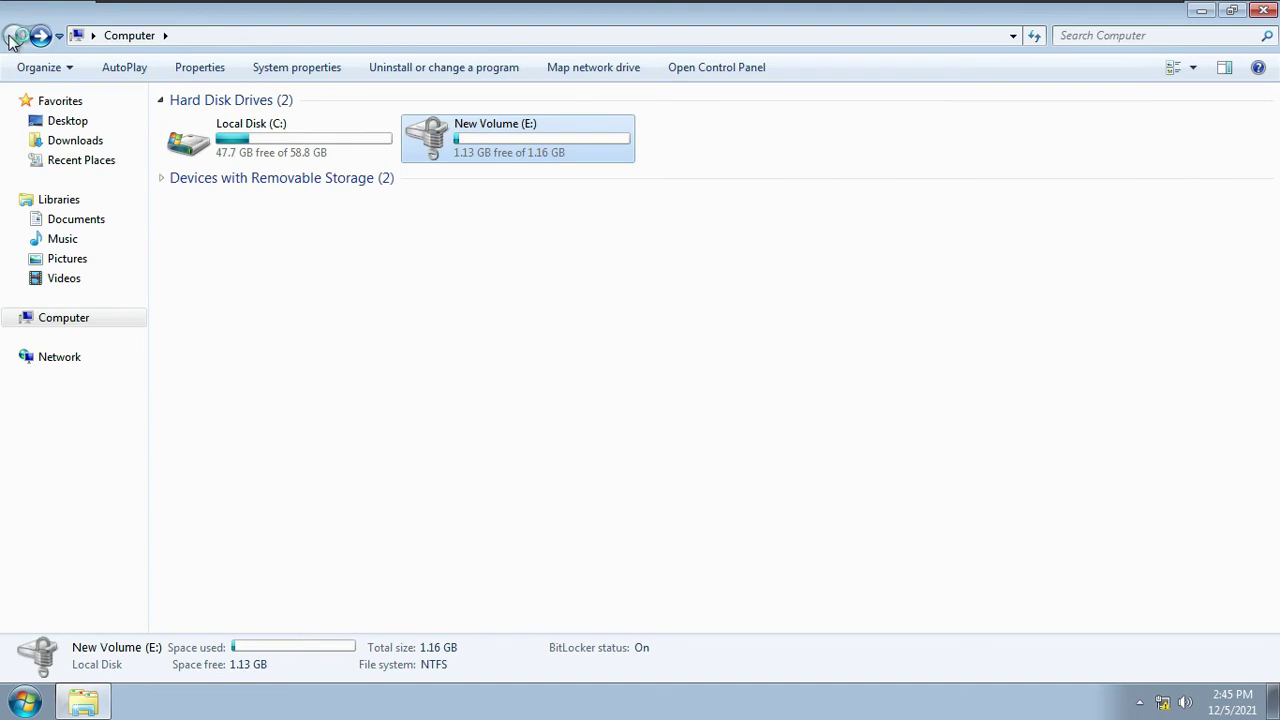
- Try to remove the password from drive E: through its BitLocker management options, and close the options
right_click(436, 146)
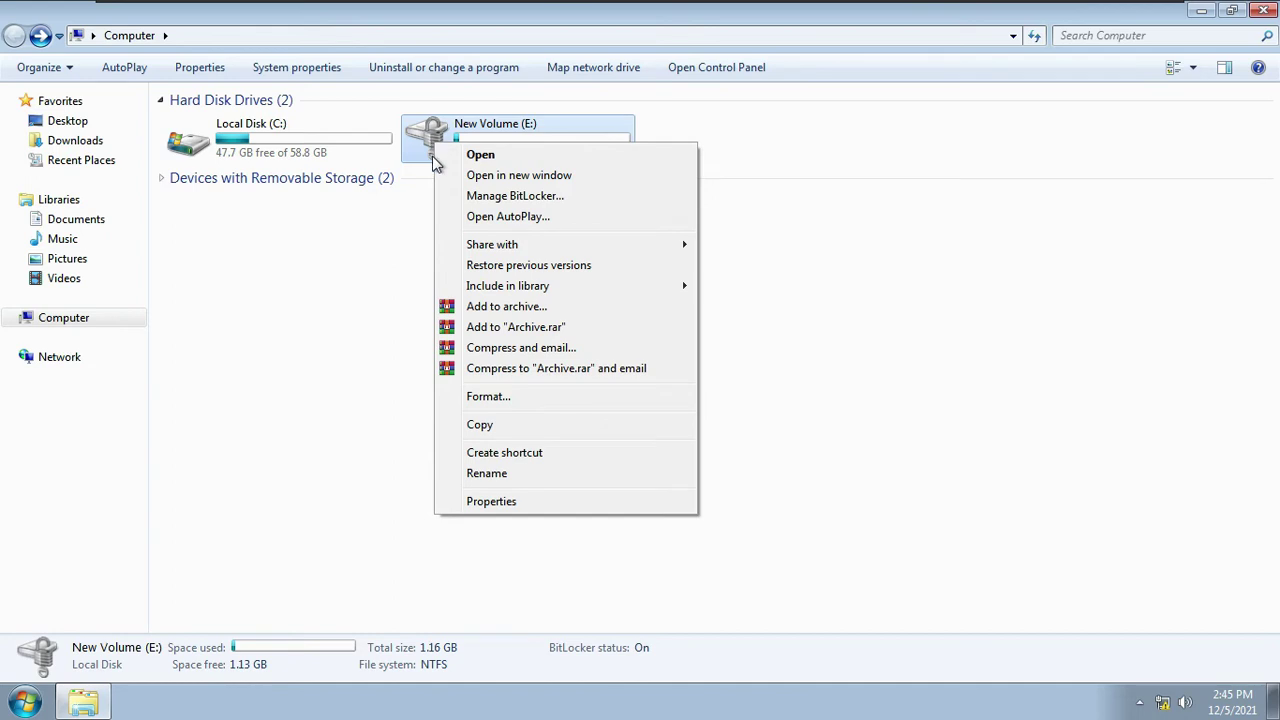
click(560, 198)
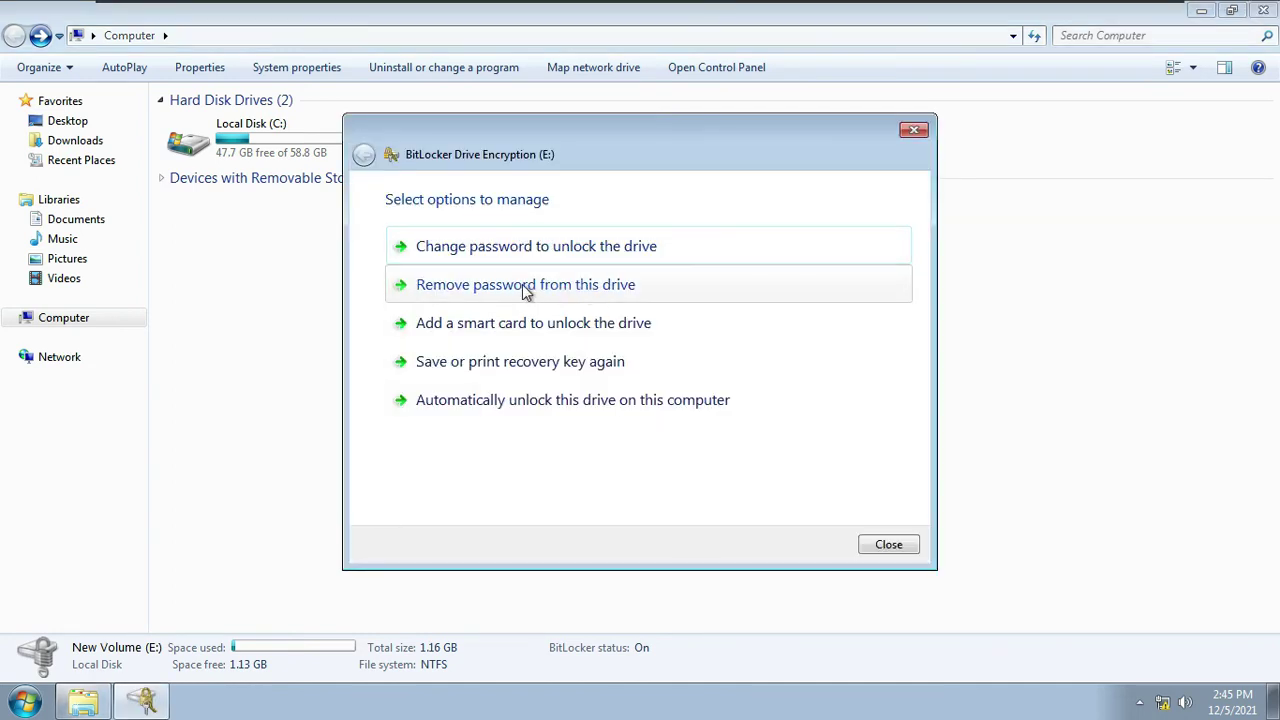
click(590, 289)
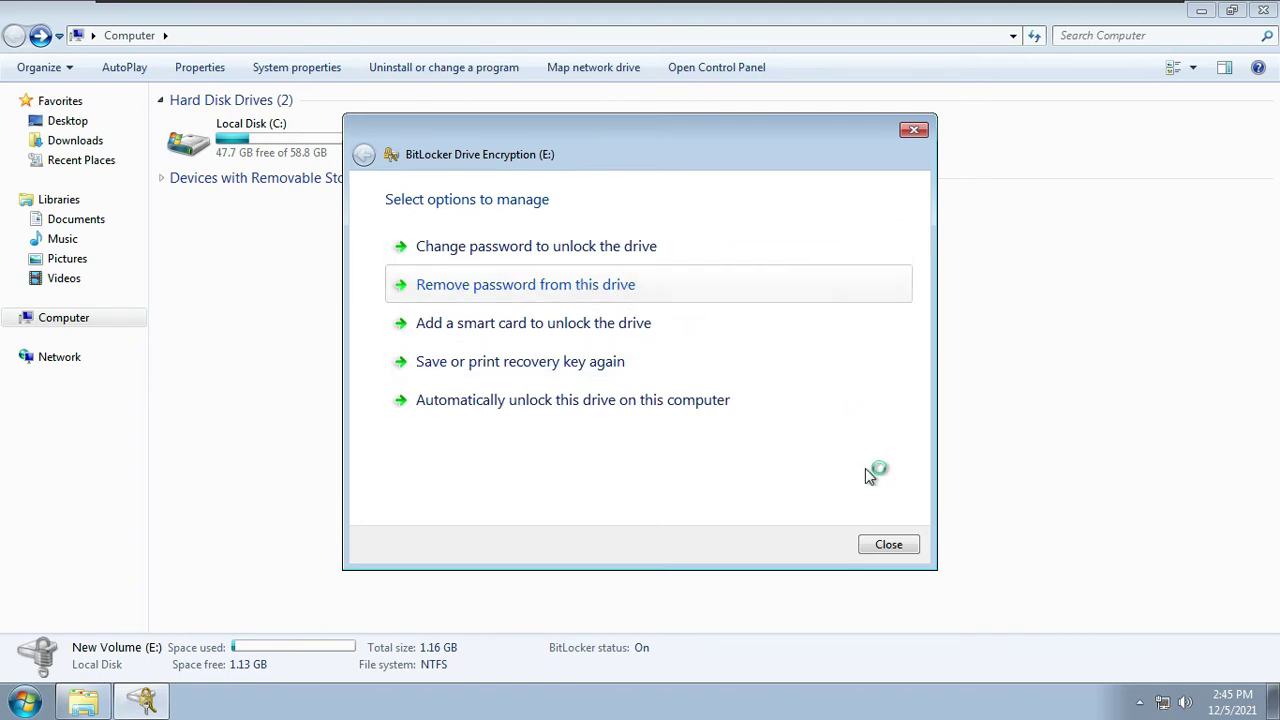
click(893, 545)
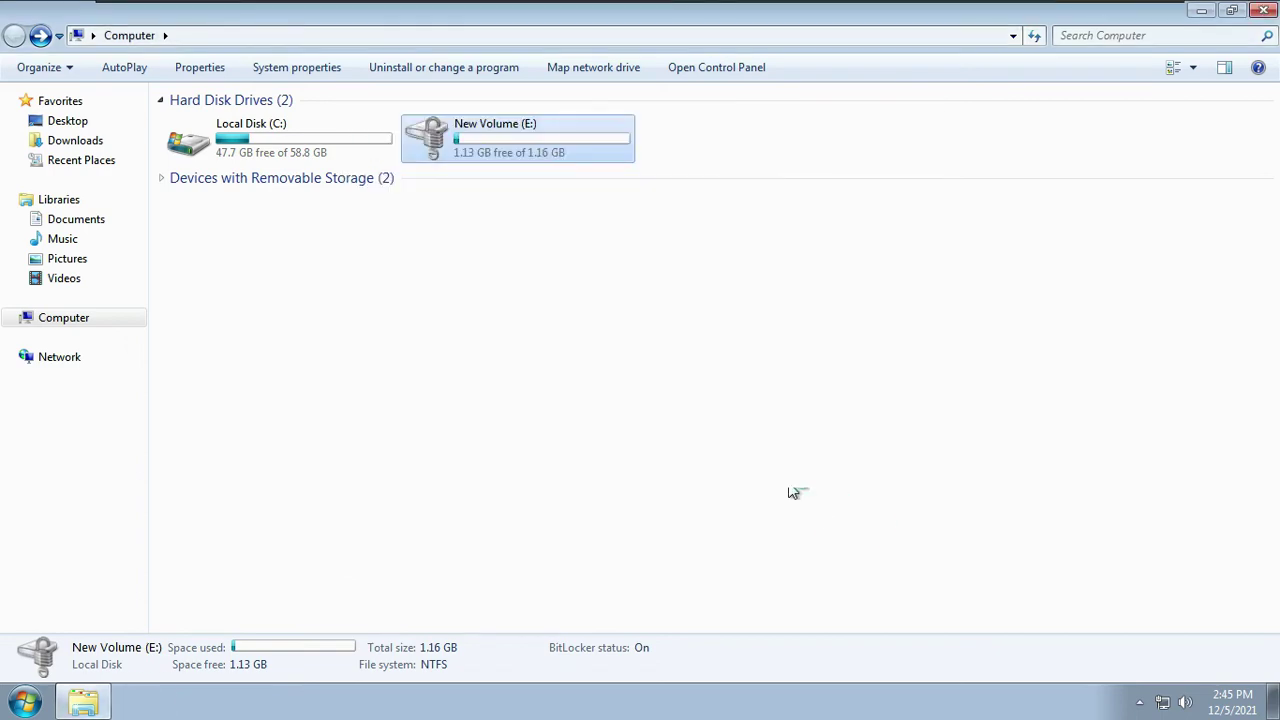
- Close and reopen the Computer window to check the drives, and minimize it to show the desktop
click(1262, 12)
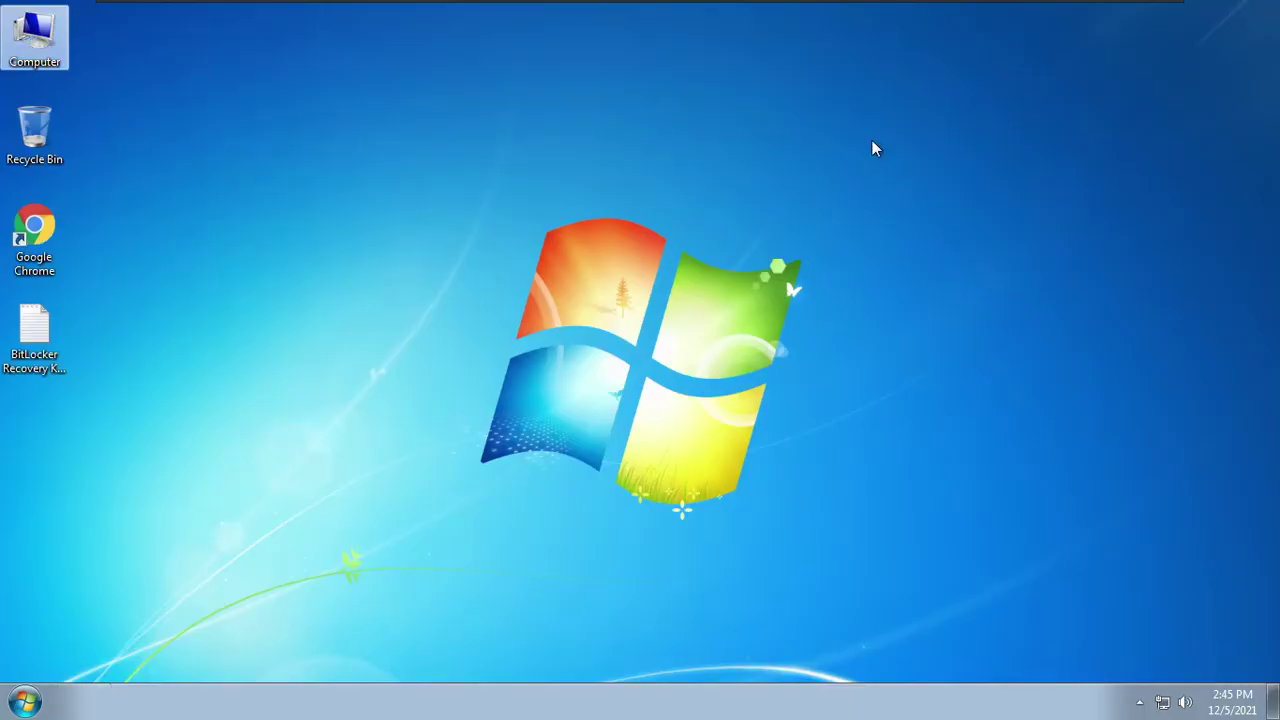
key(Return)
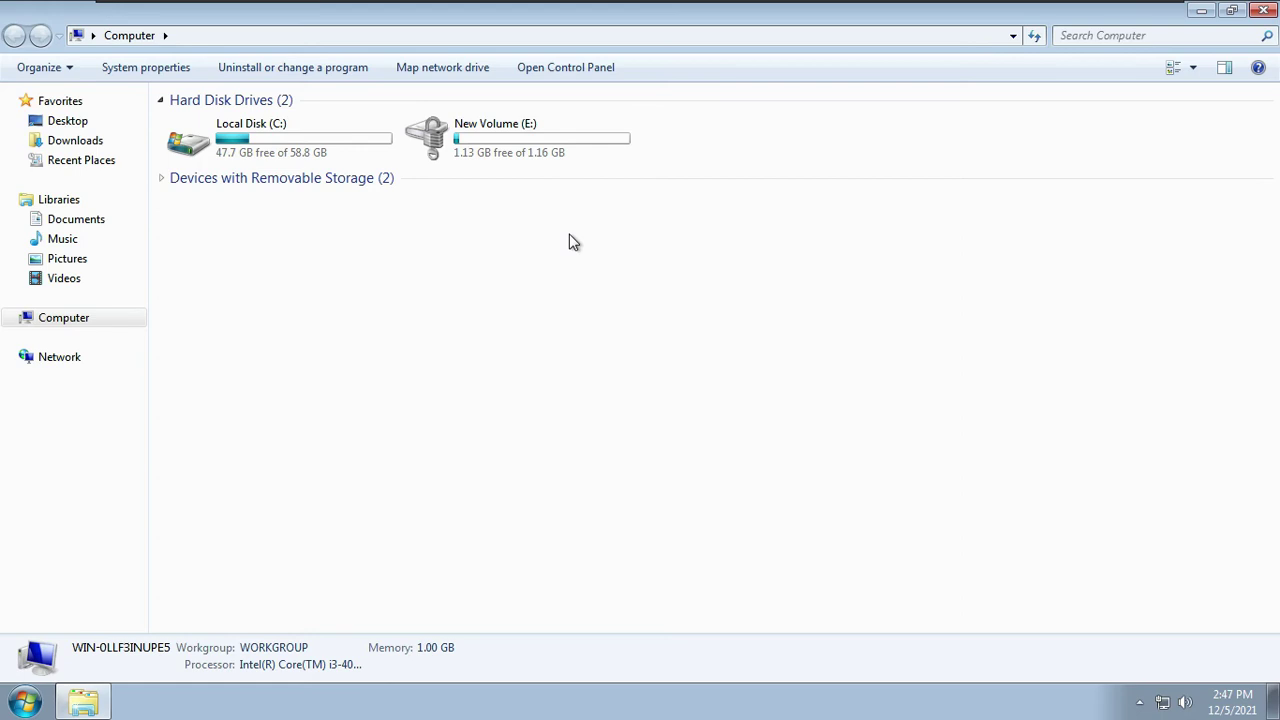
click(1199, 11)
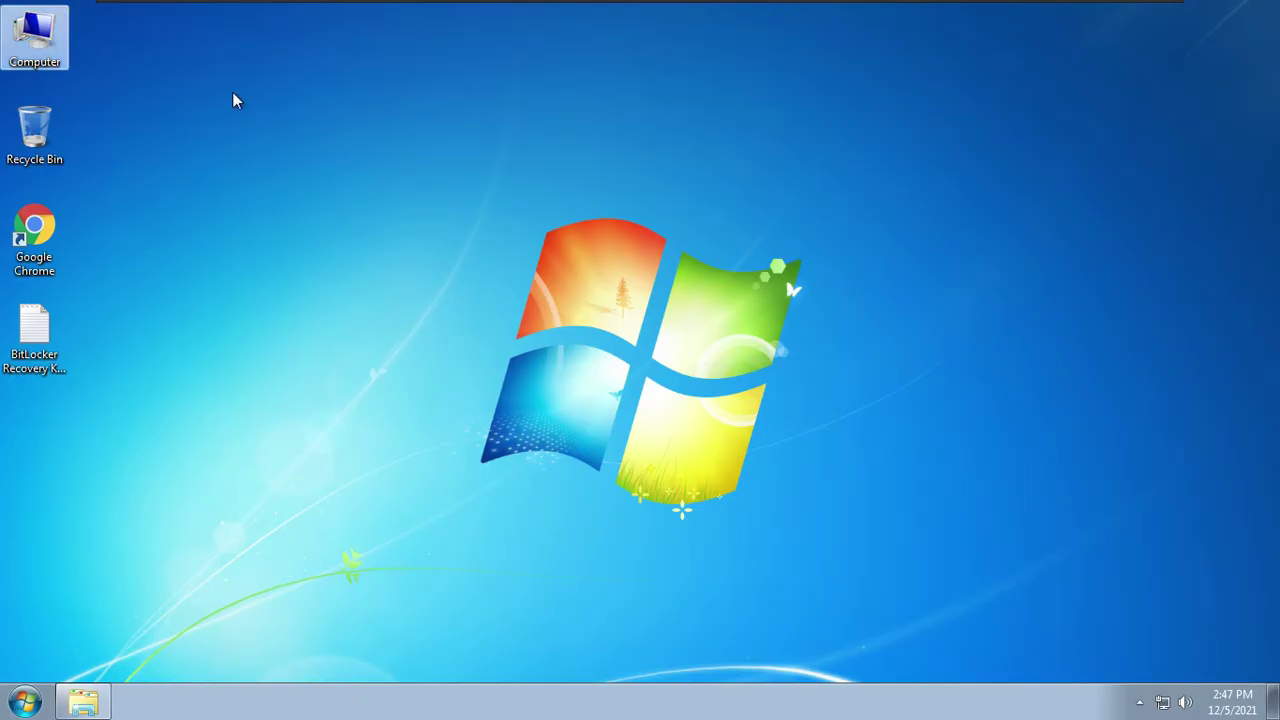
- Open Disk Management under Storage in Computer Management and maximize the window
right_click(44, 35)
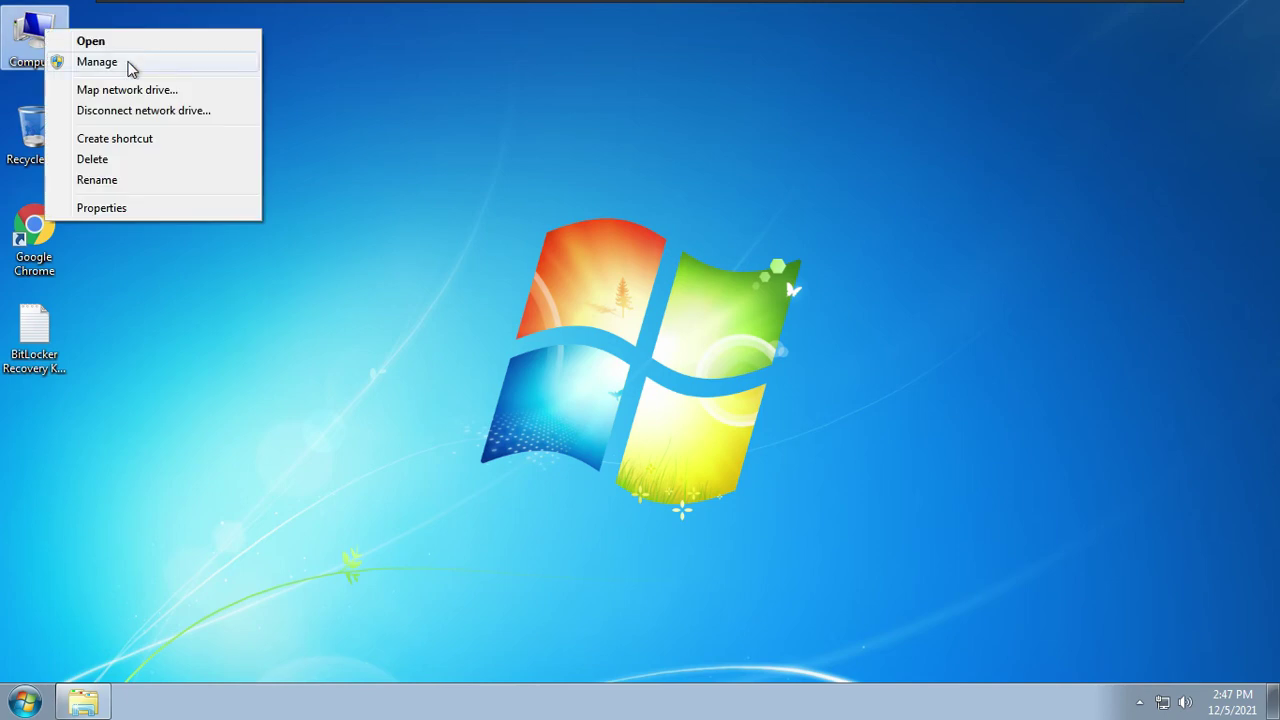
click(128, 62)
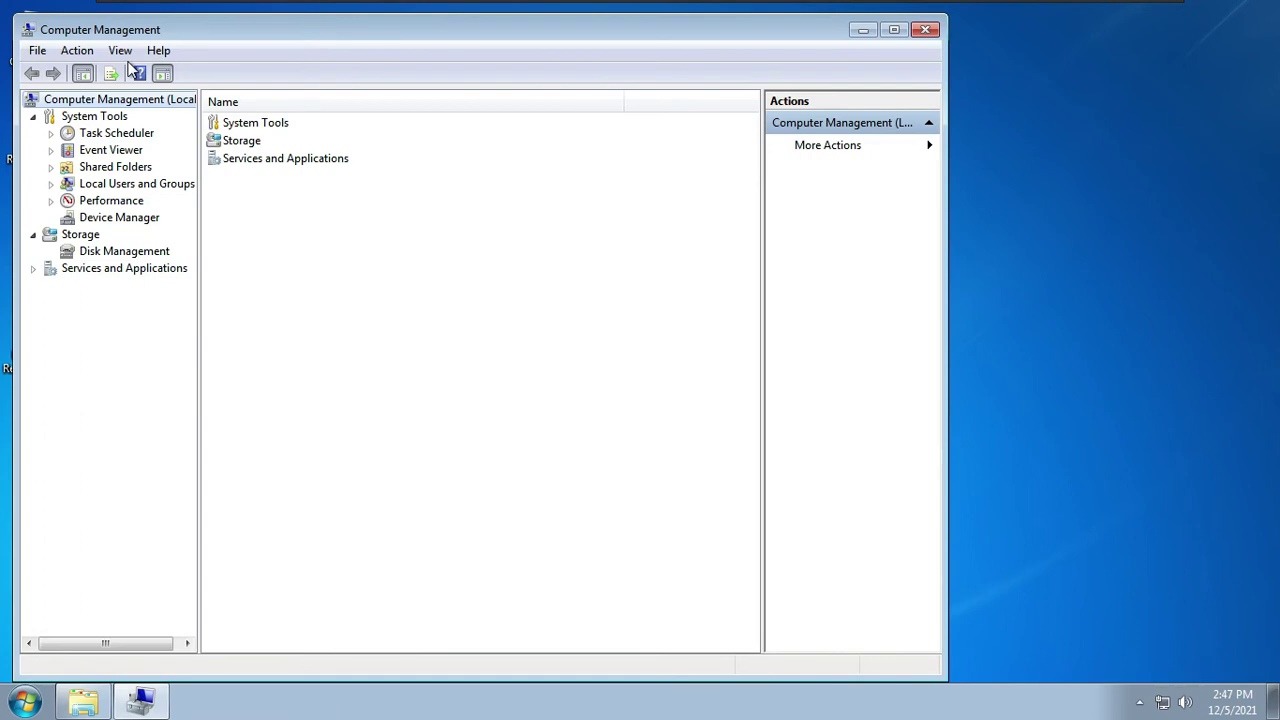
double_click(233, 143)
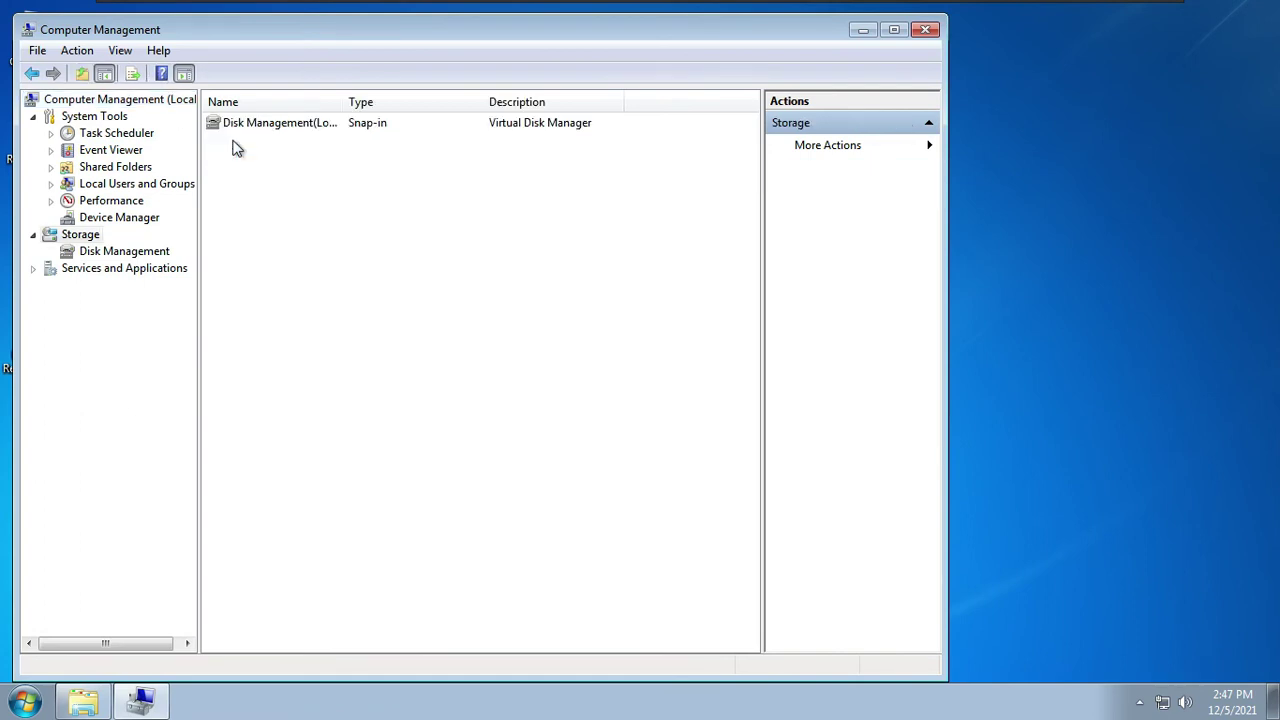
double_click(269, 122)
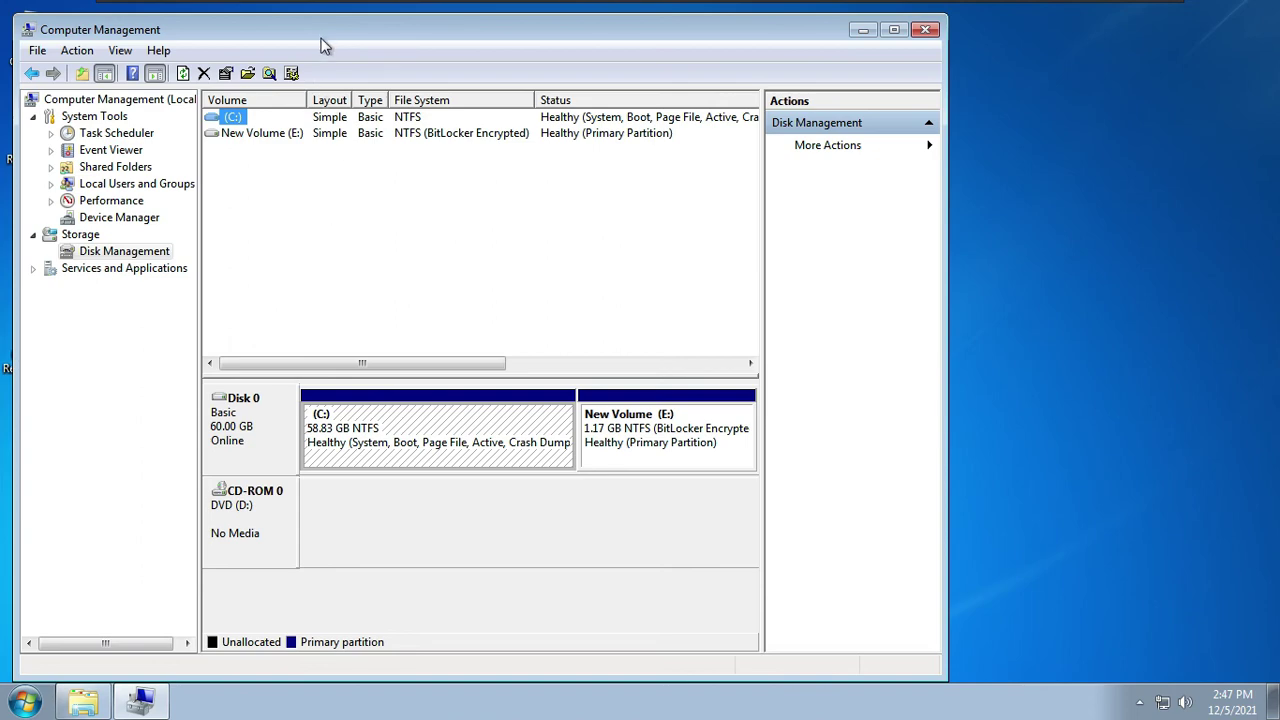
drag(323, 31, 405, 0)
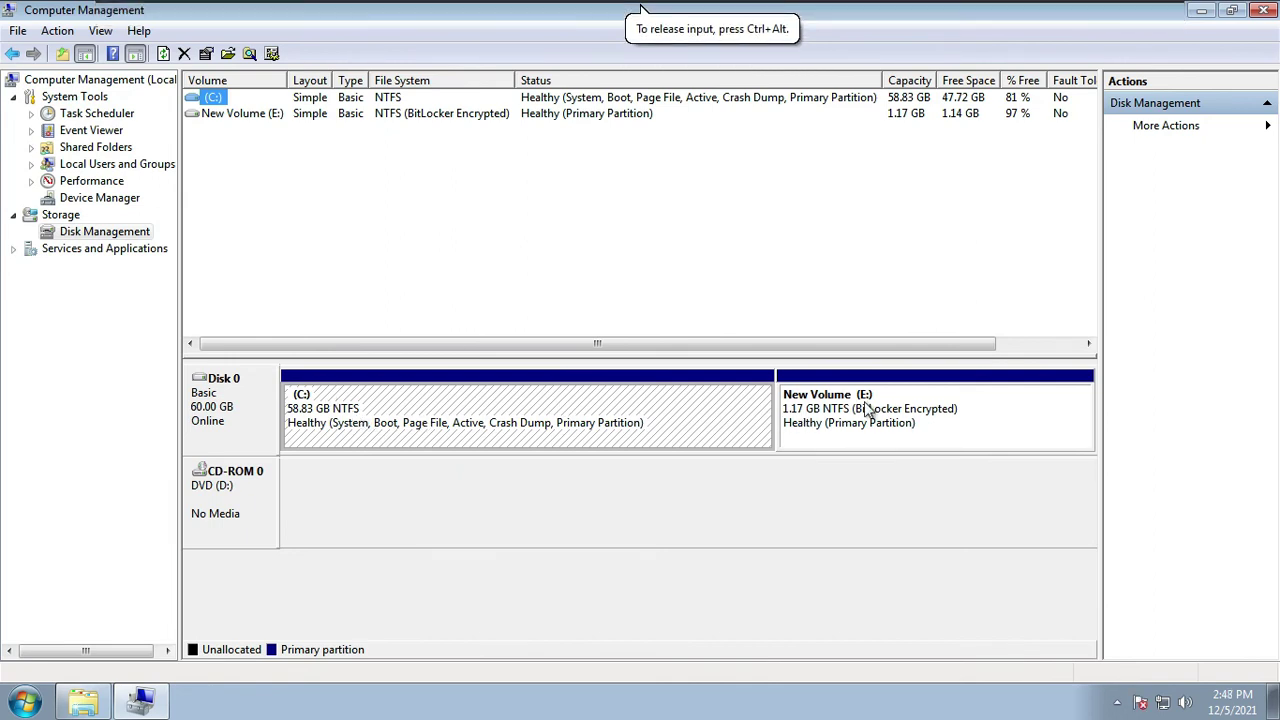
- Remove the drive letter E: from the BitLocker-encrypted New Volume and confirm the removal
right_click(922, 424)
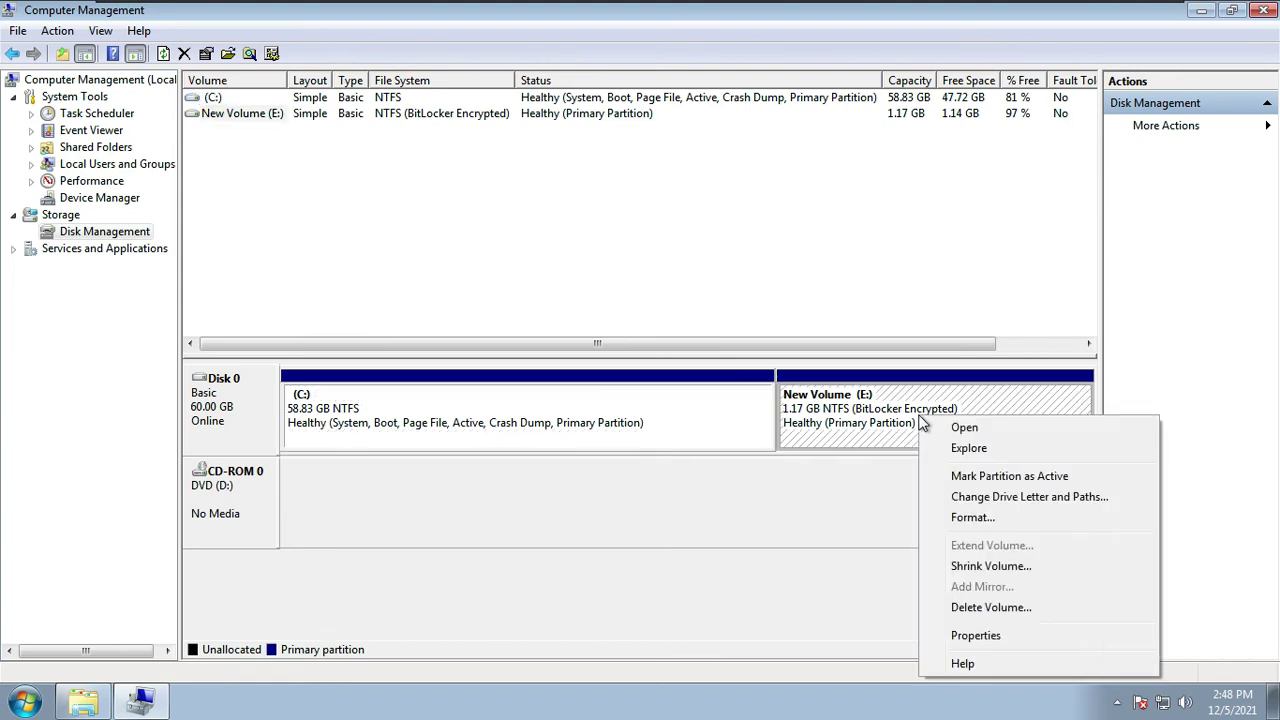
click(1012, 500)
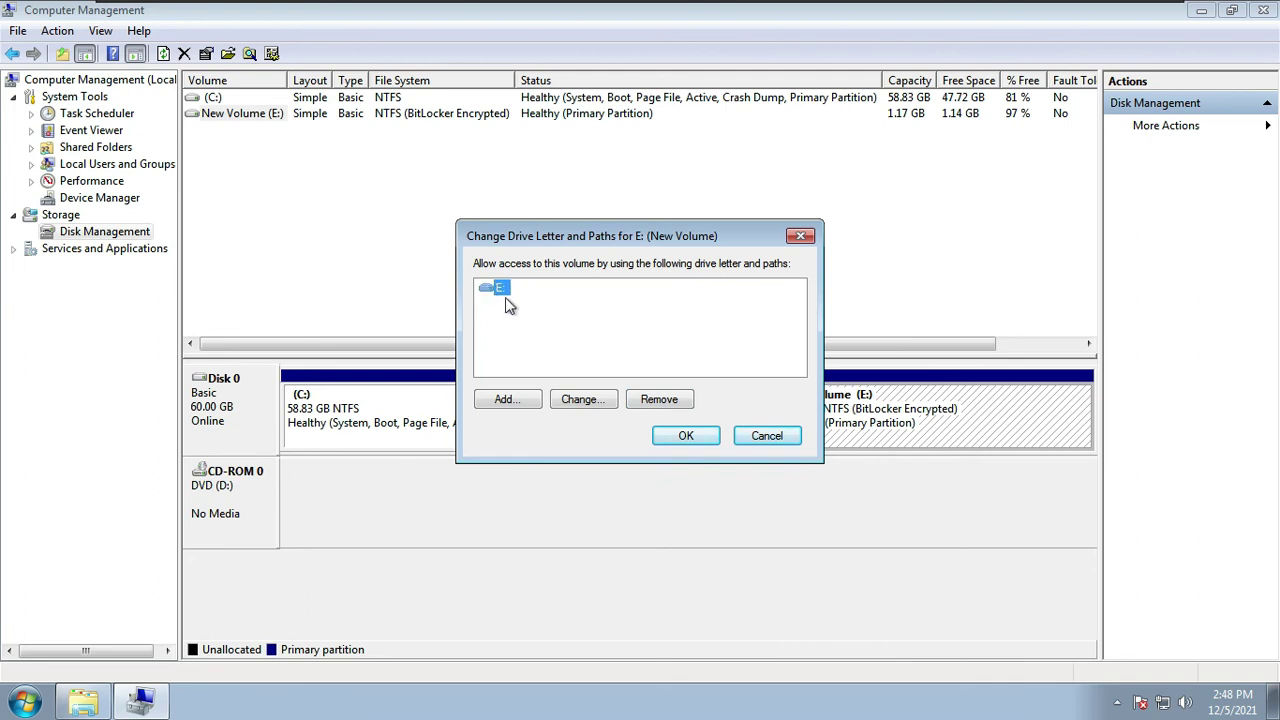
click(656, 399)
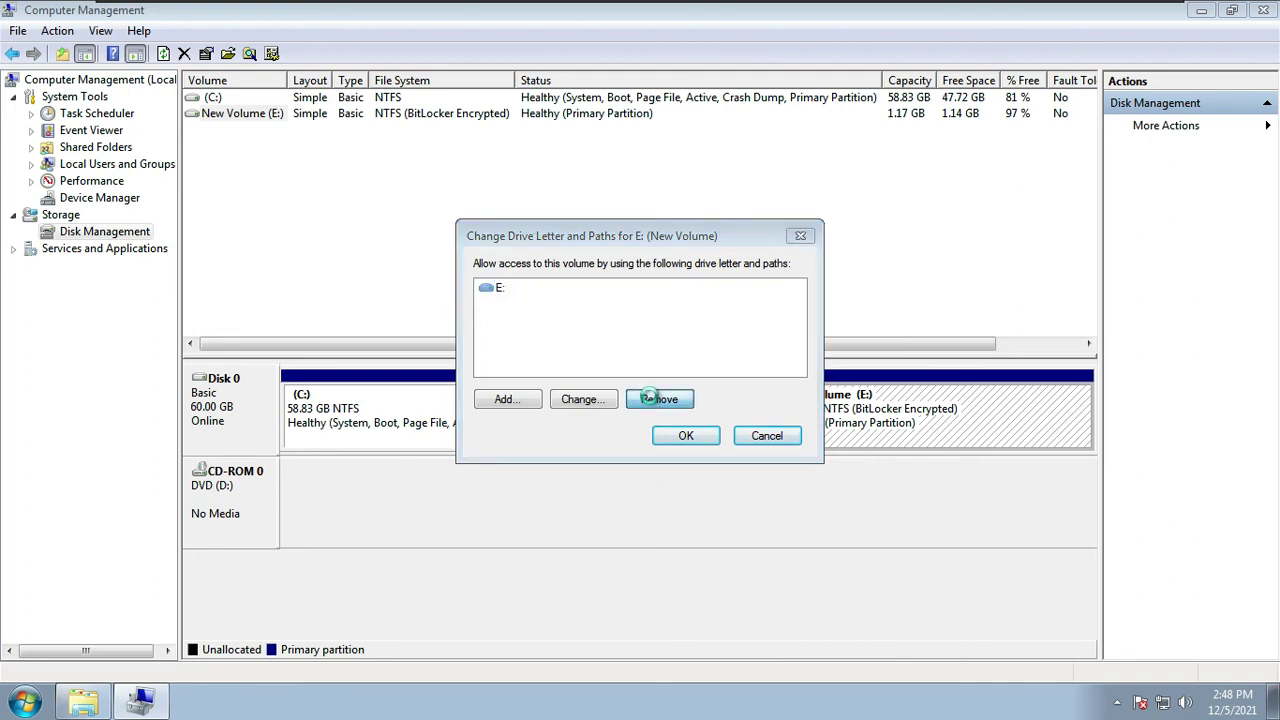
key(Return)
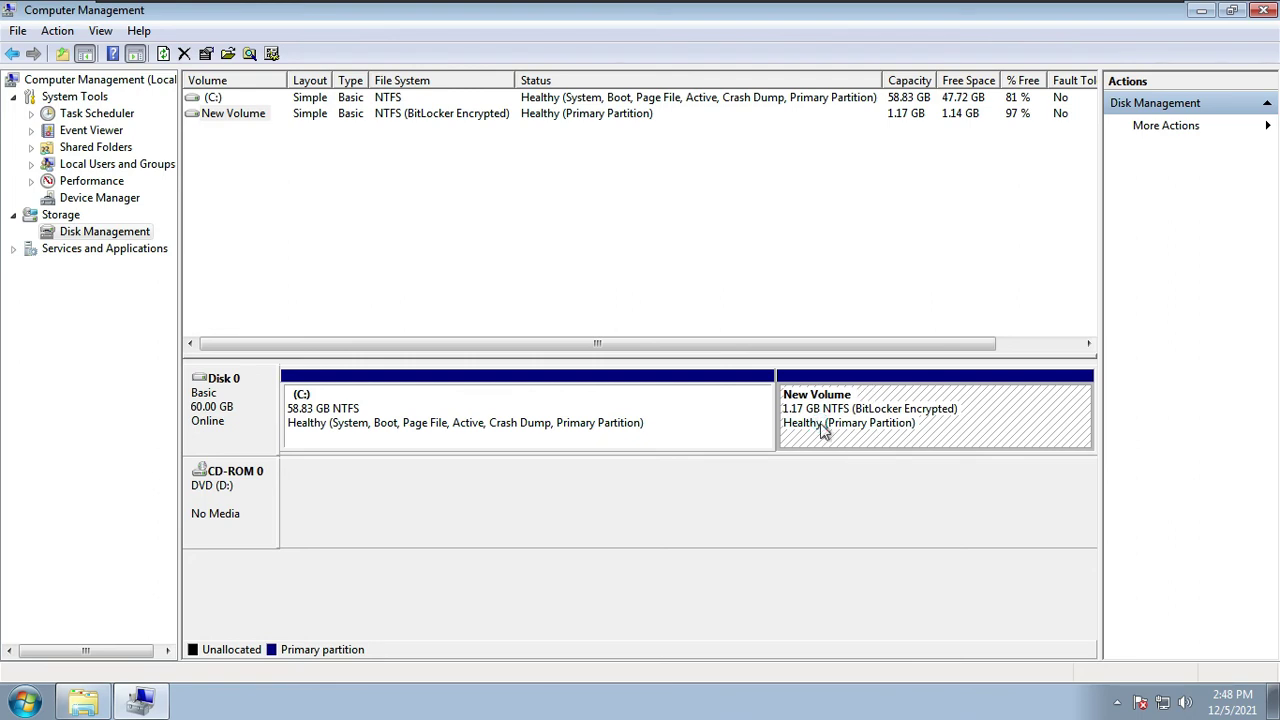
- Check the refreshed drive list in Computer for the New Volume, and return to Disk Management
click(86, 706)
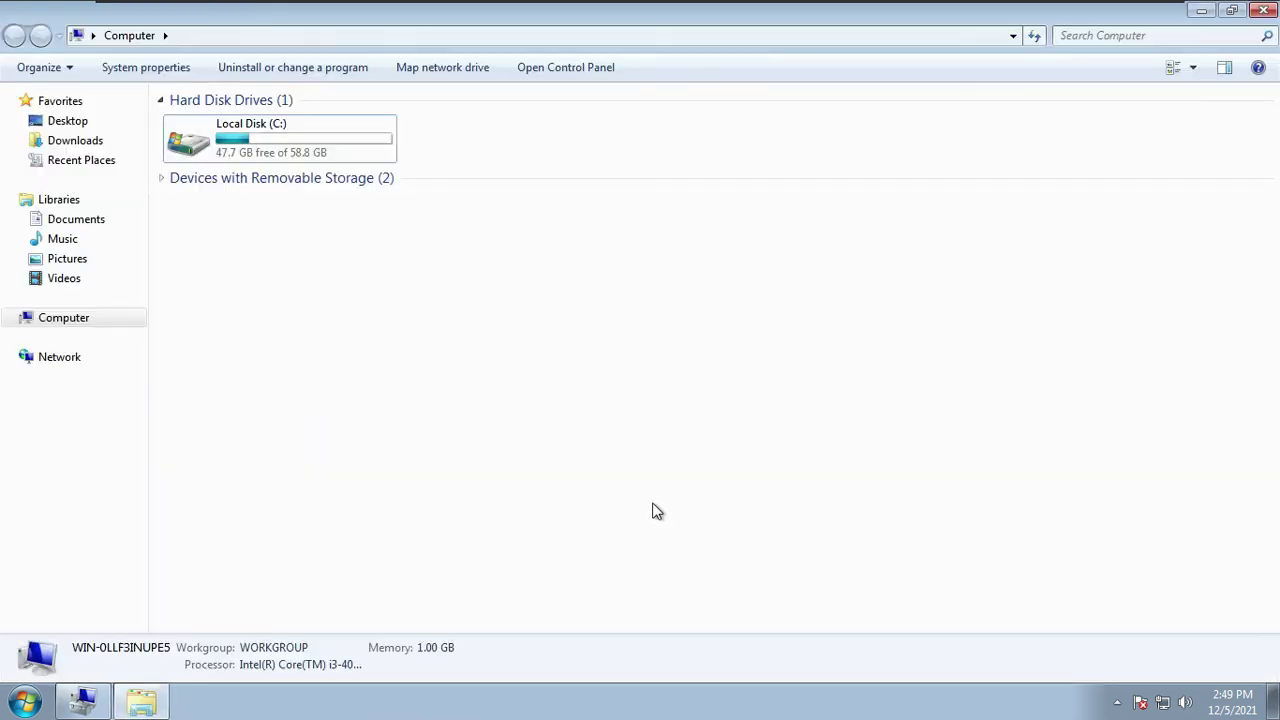
right_click(491, 280)
click(541, 354)
click(88, 703)
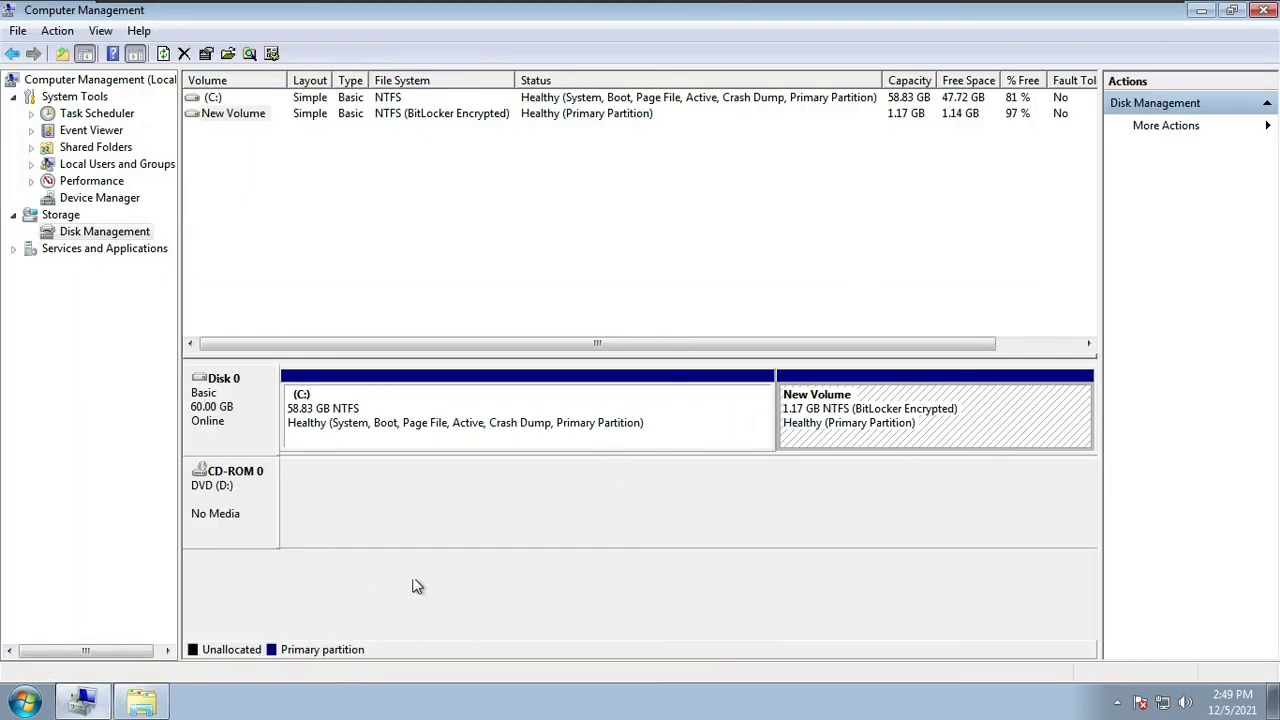
click(157, 708)
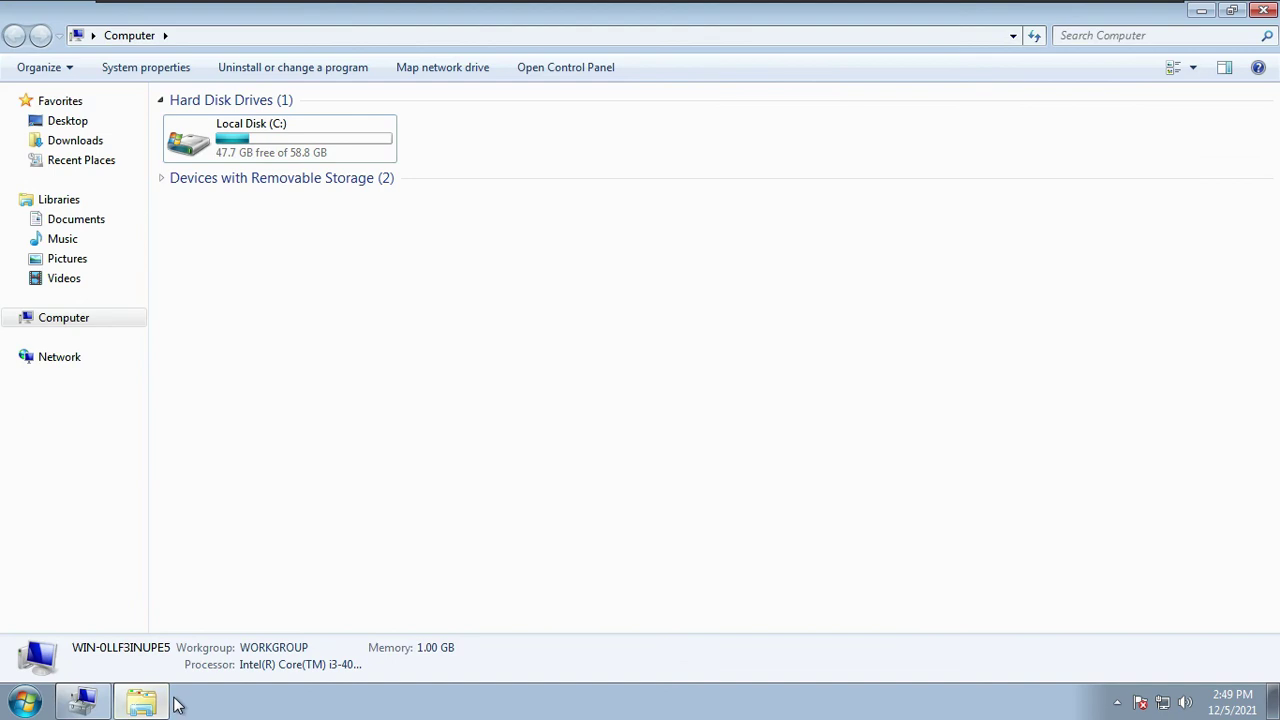
click(104, 706)
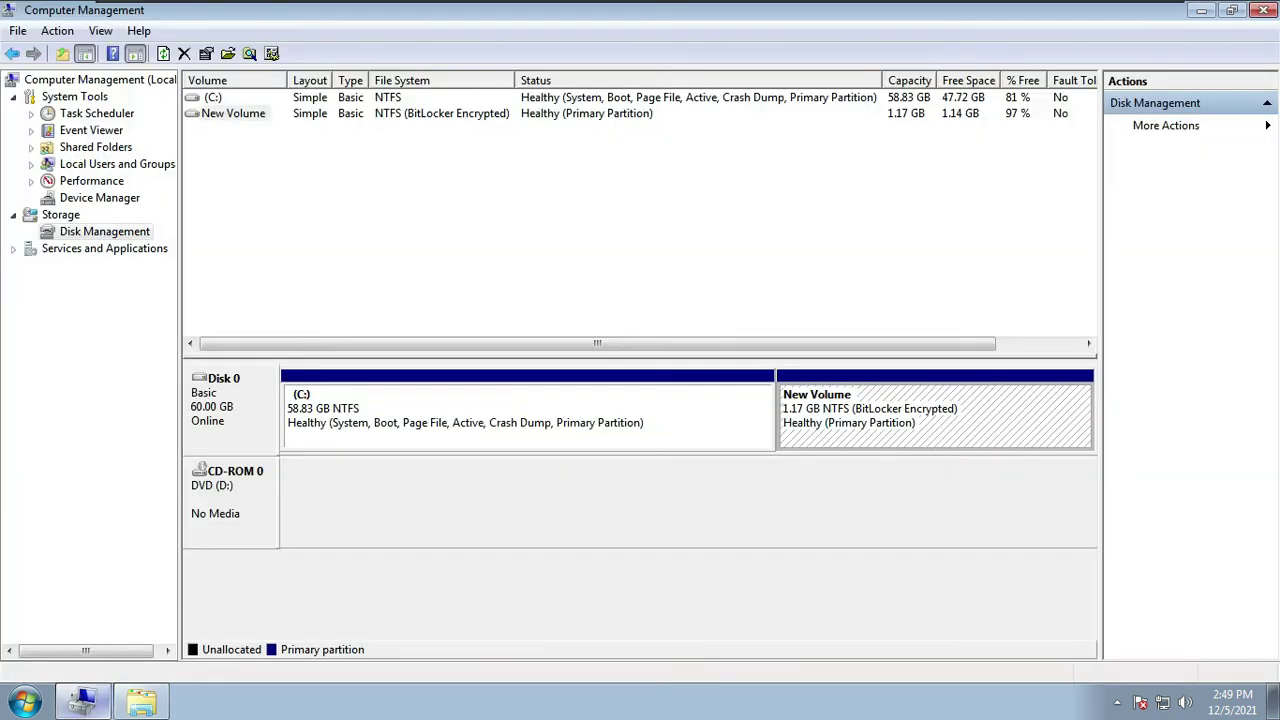
- Add the drive letter E: back to the BitLocker-encrypted New Volume
right_click(925, 405)
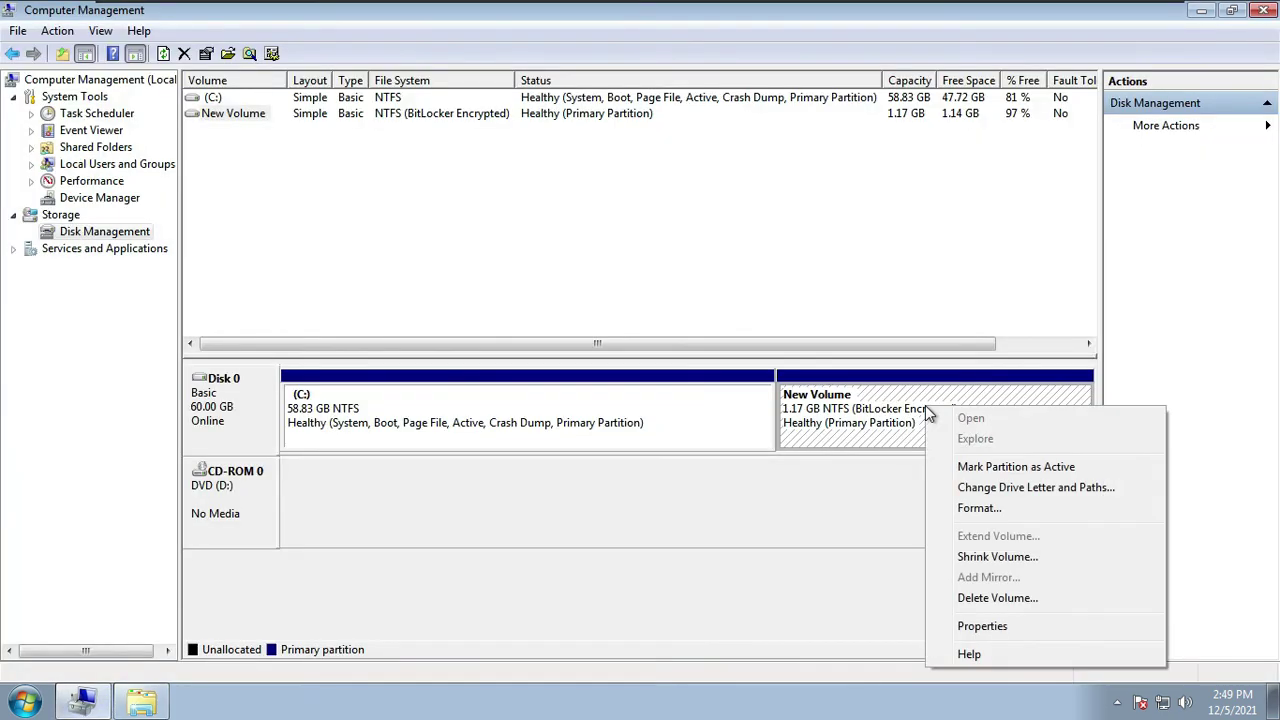
click(1015, 489)
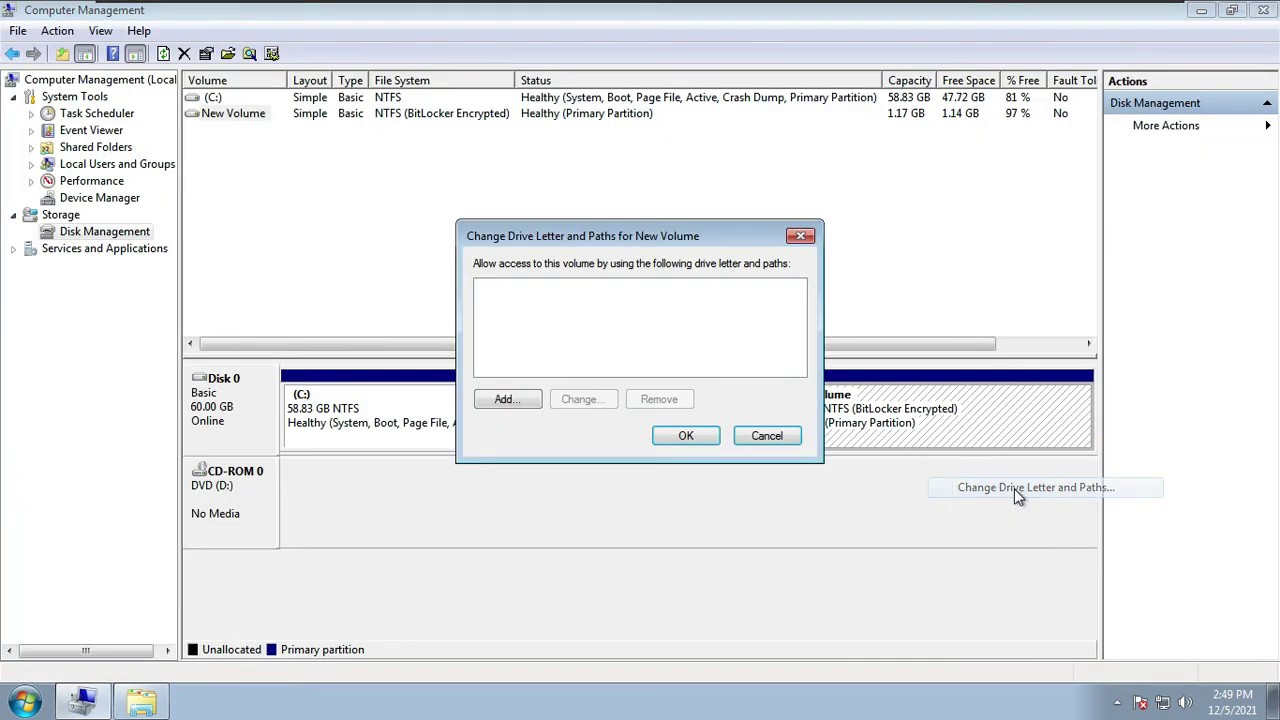
click(515, 400)
click(700, 402)
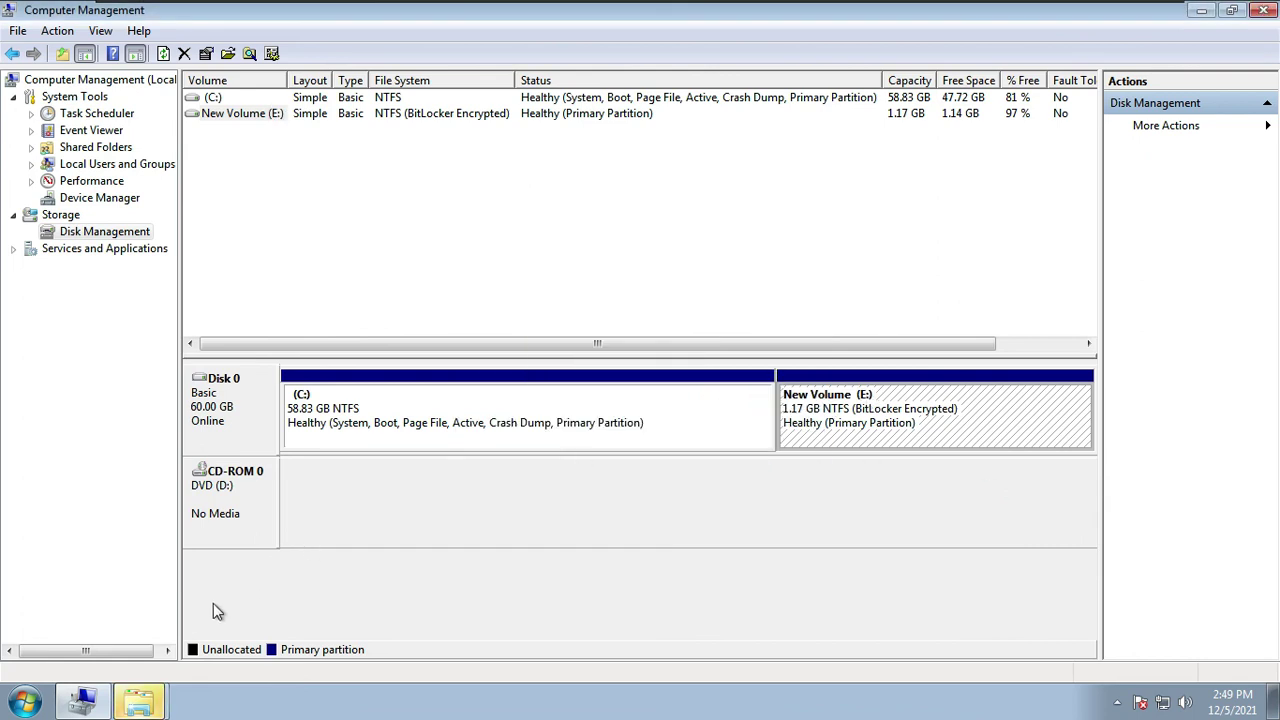
- Open drive E: from Computer, view its text document, and close both the document and the drive window
click(140, 697)
right_click(140, 697)
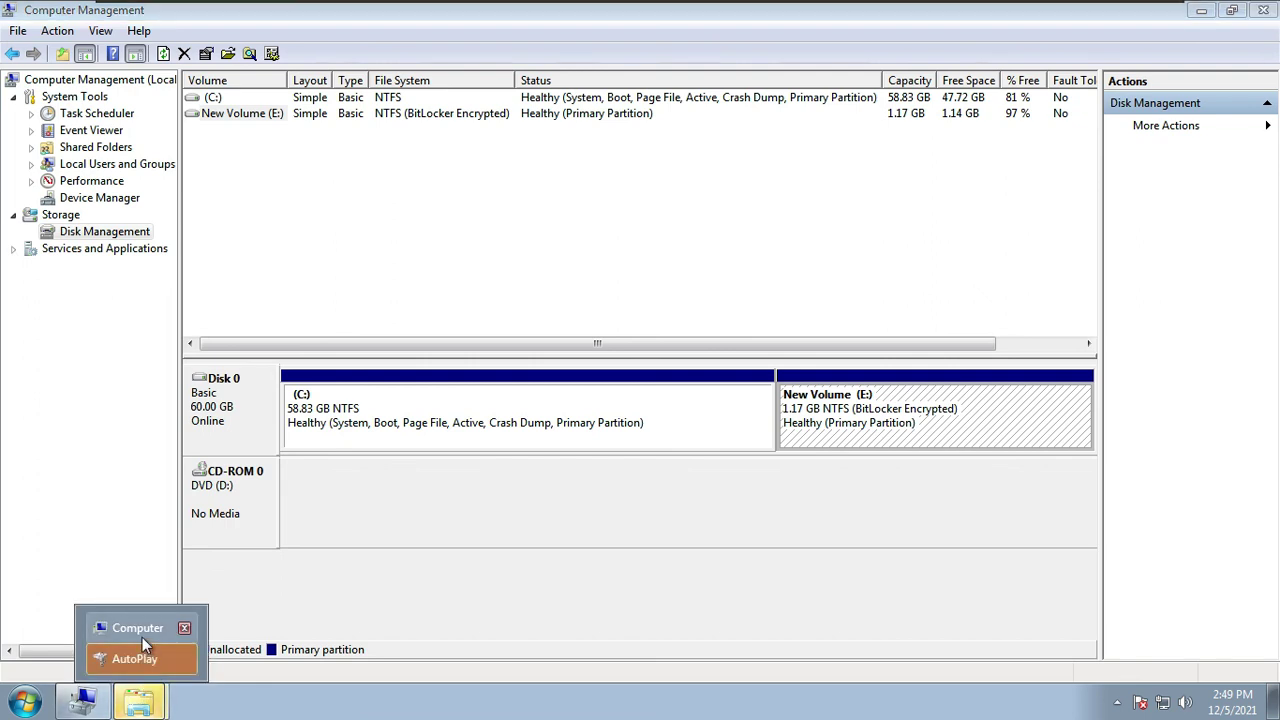
click(142, 632)
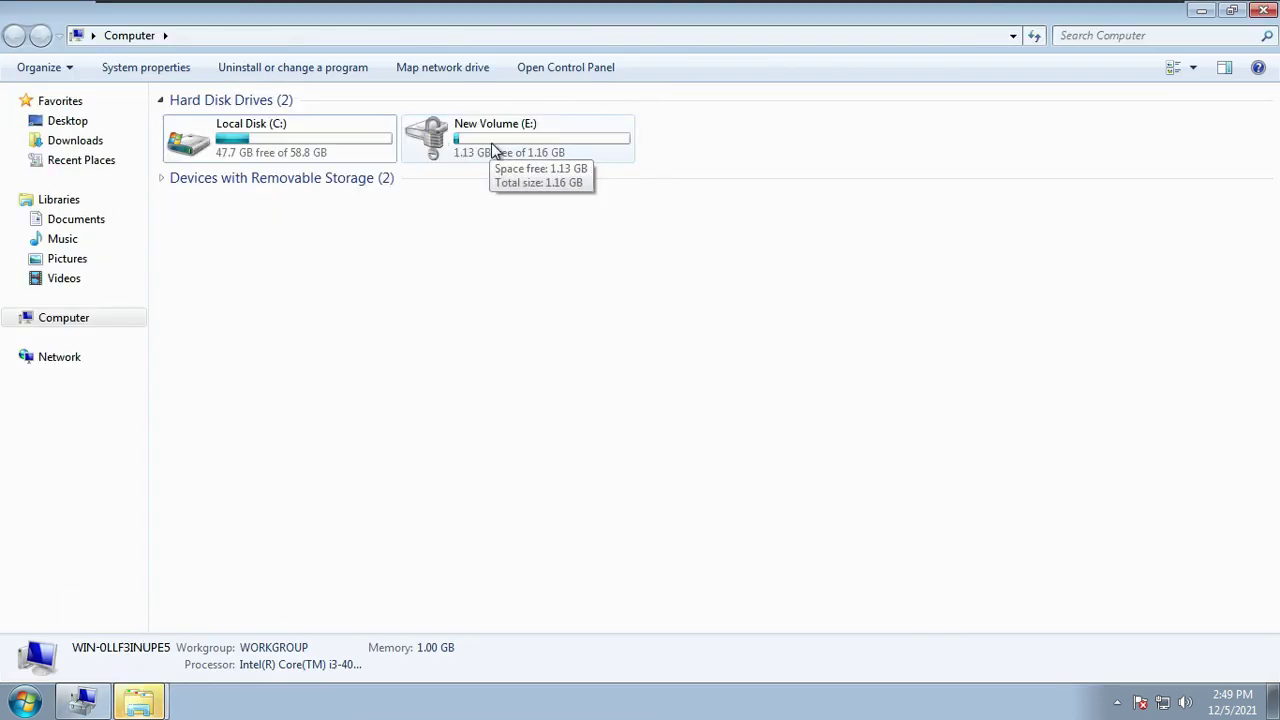
double_click(493, 149)
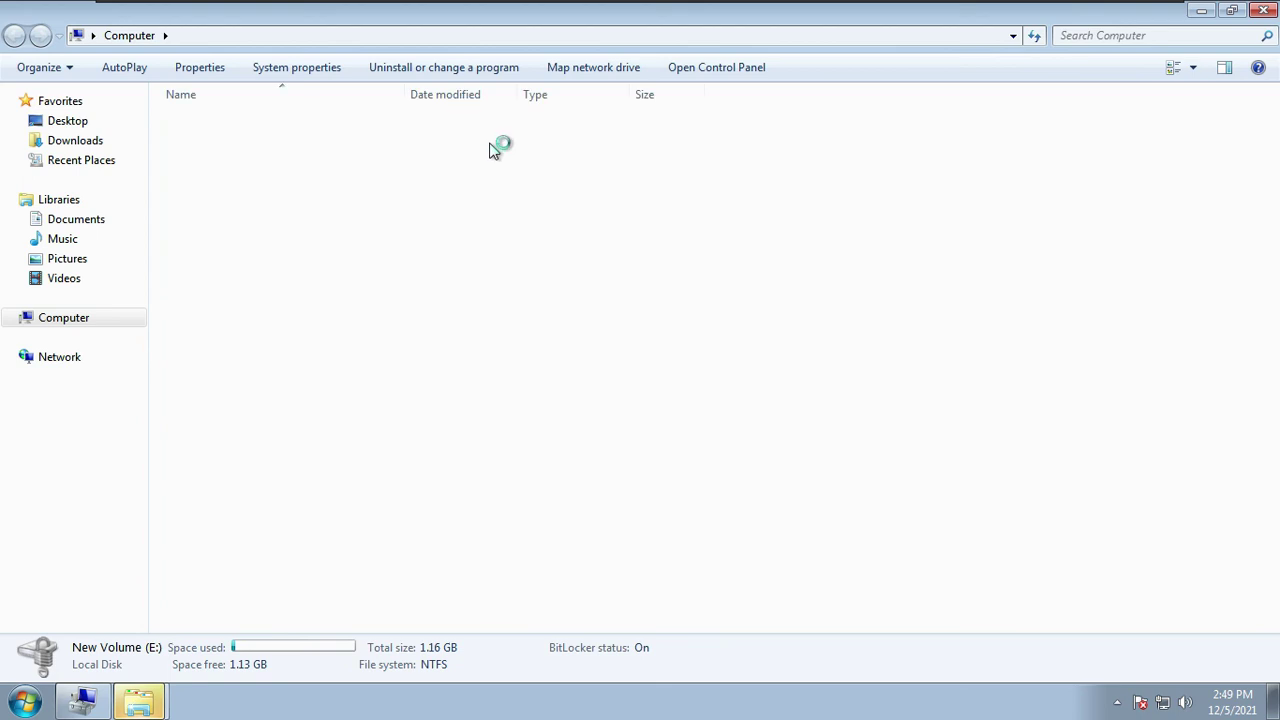
double_click(287, 121)
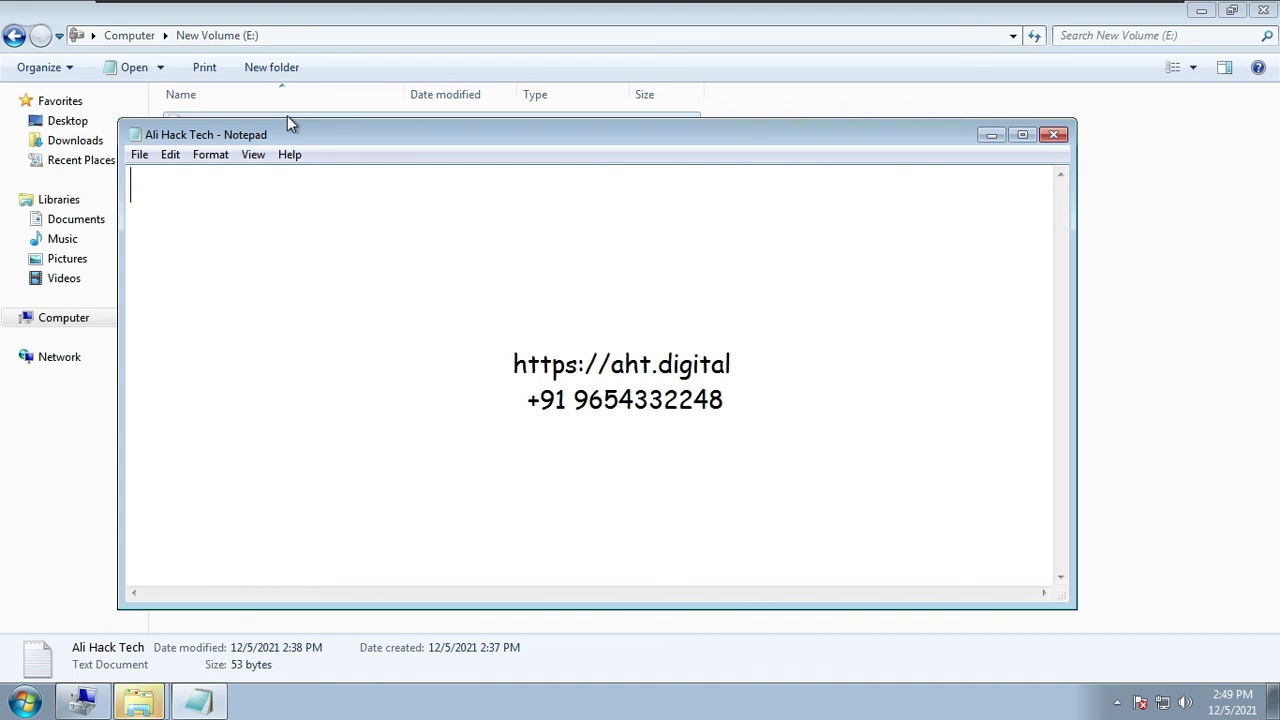
click(1050, 134)
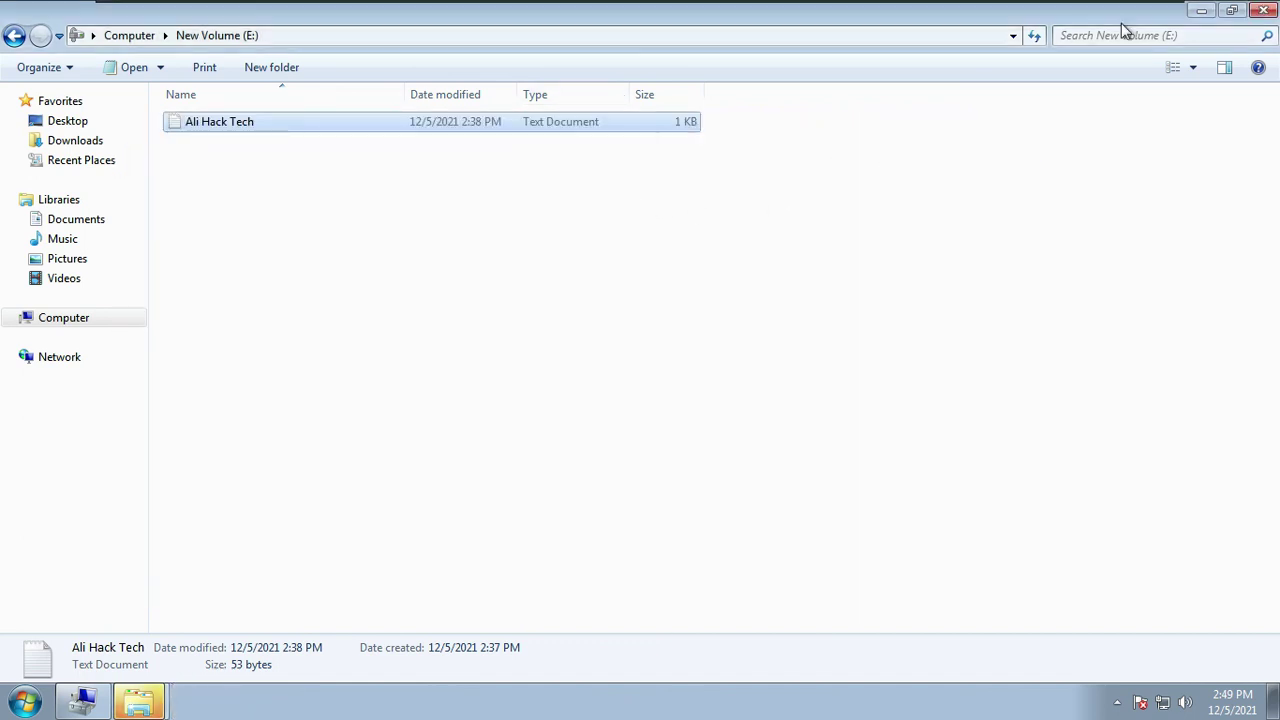
click(1262, 12)
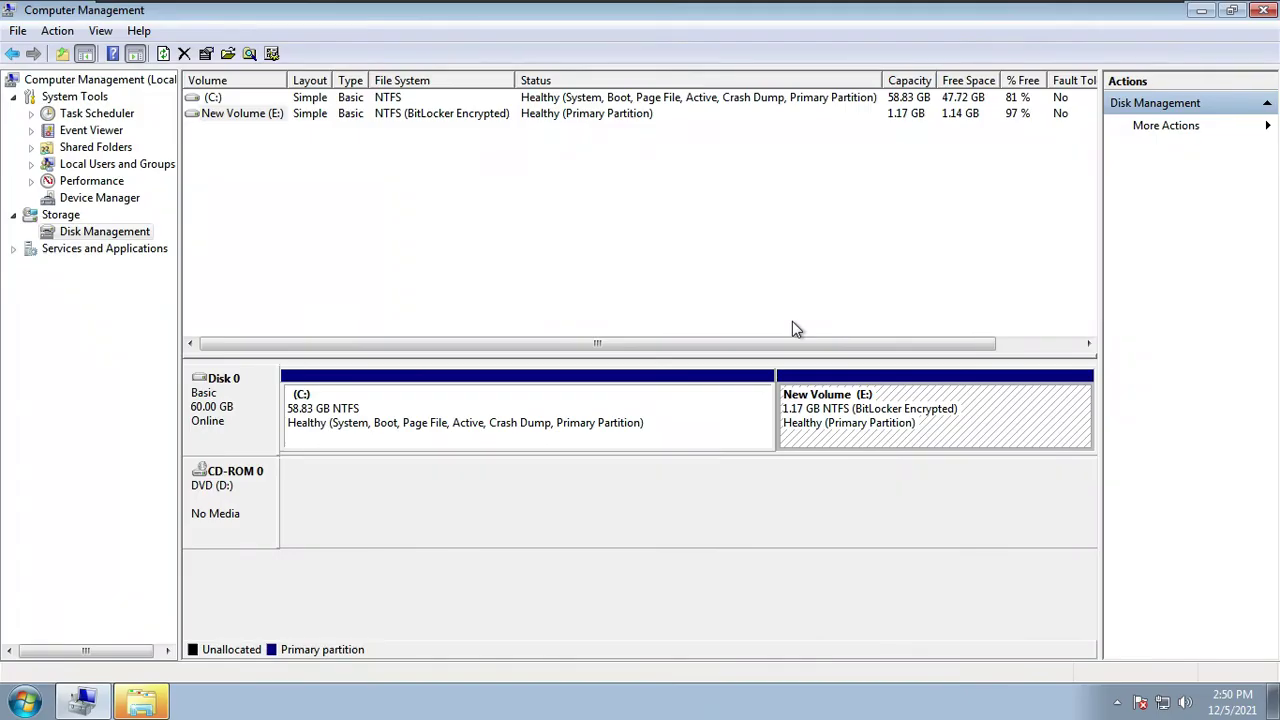